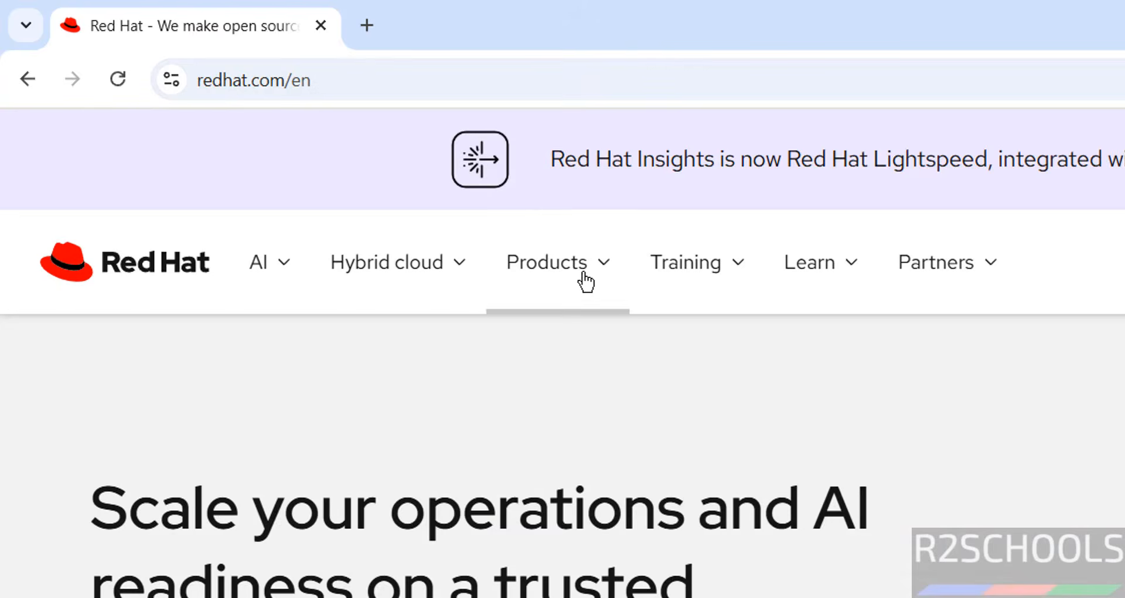
# Step: Open the Red Hat Enterprise Linux product page, and load access.redhat.com/downloads/content/479/ver=/rhel---10/10.1/x86_64/product-software
pyautogui.click(579, 281)
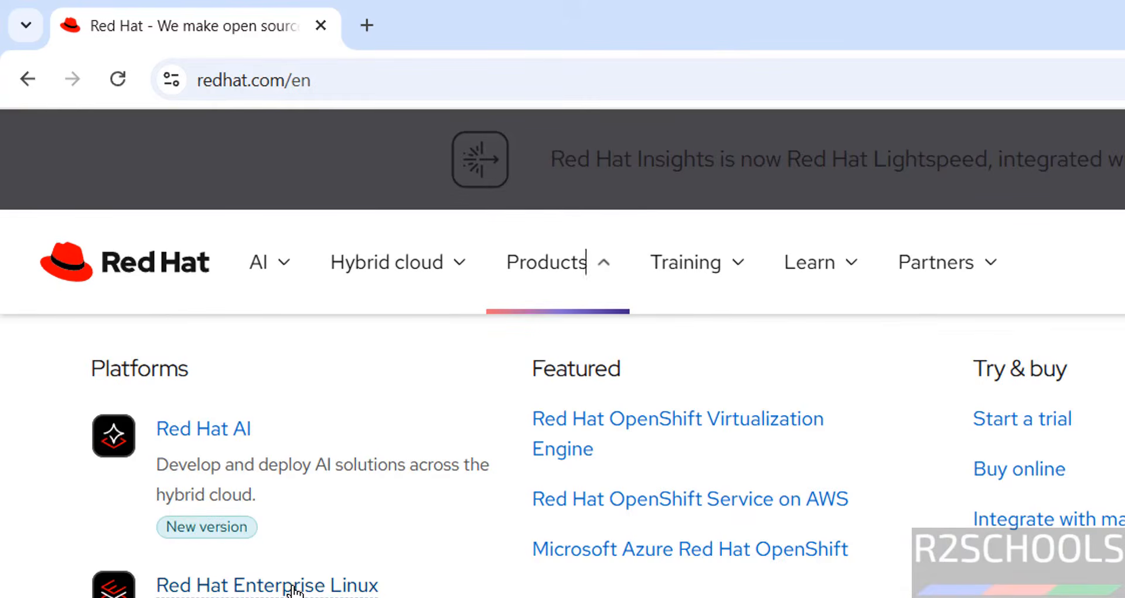
pyautogui.click(299, 586)
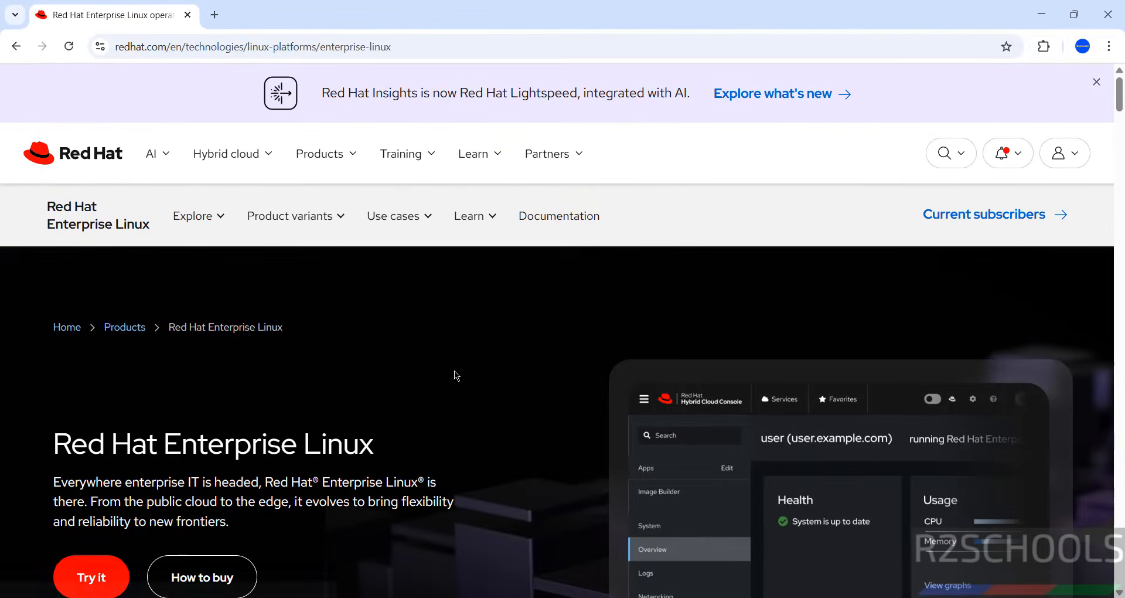
pyautogui.click(580, 47)
pyautogui.write('https://access.redhat.com/downloads/content/479/ver=/rhel---10/10.1/x86_64/product-software')
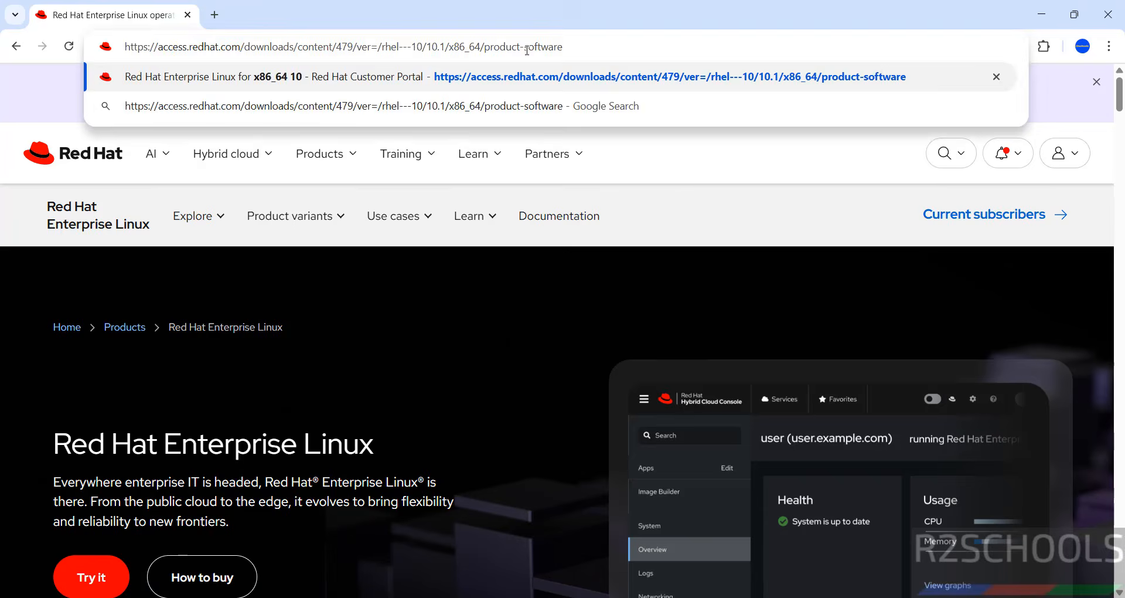
pyautogui.press('Return')
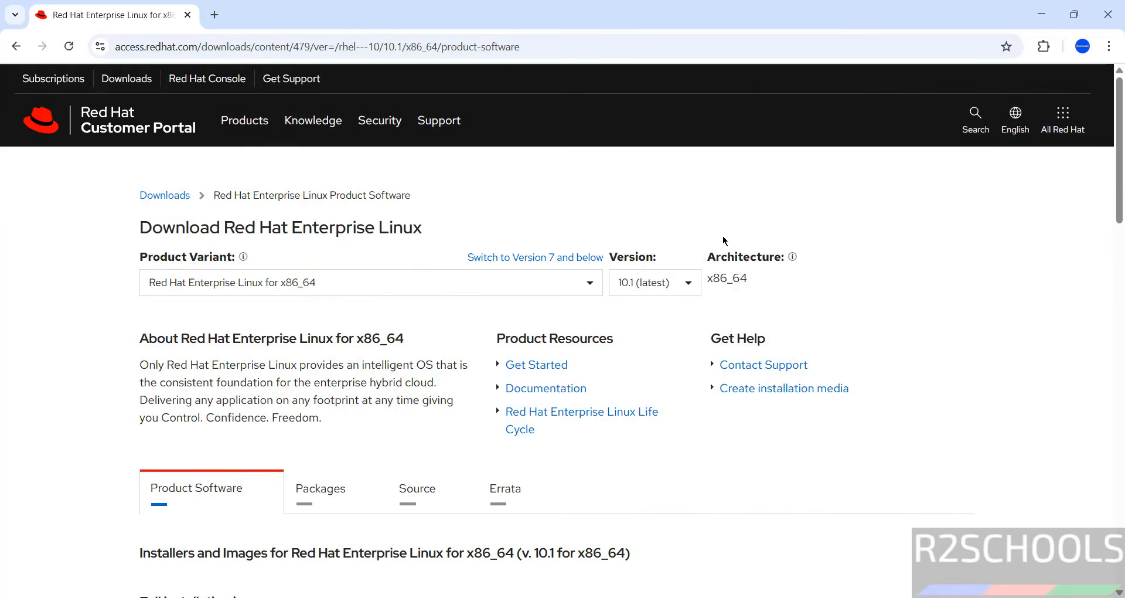
# Step: Choose version 10.1 (latest) for Red Hat Enterprise Linux for x86_64 on the download page
pyautogui.click(642, 281)
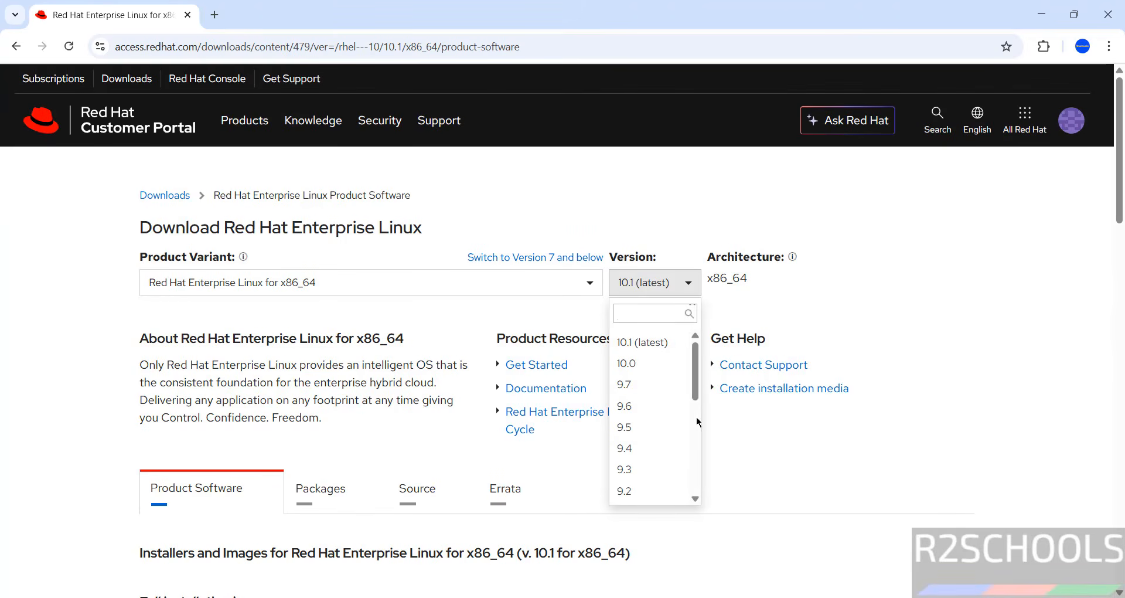
pyautogui.moveTo(696, 389); pyautogui.dragTo(701, 342)
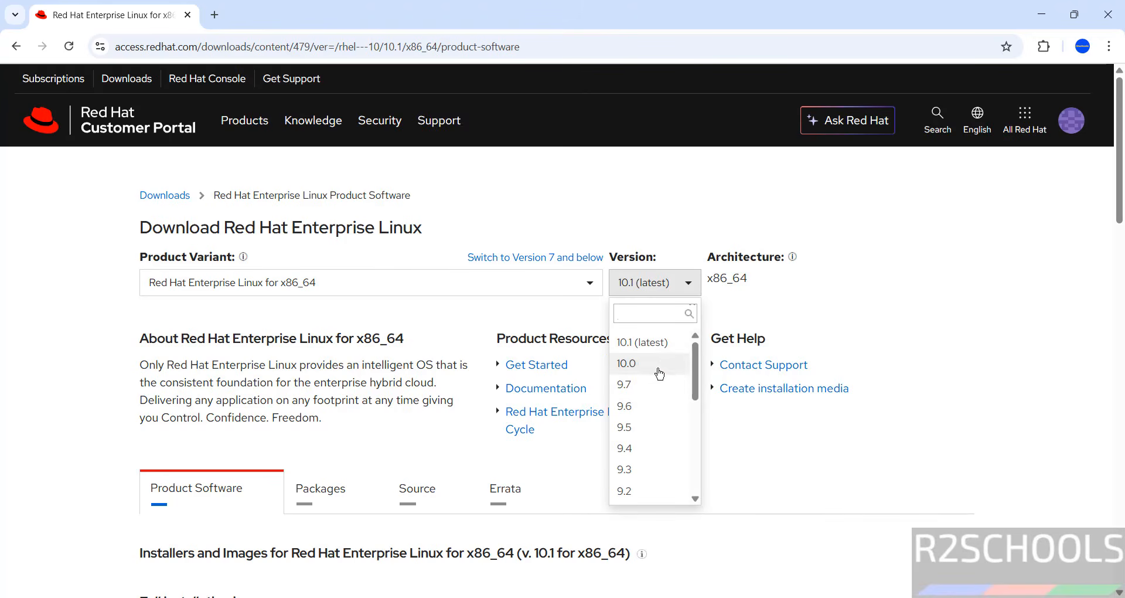
pyautogui.click(663, 346)
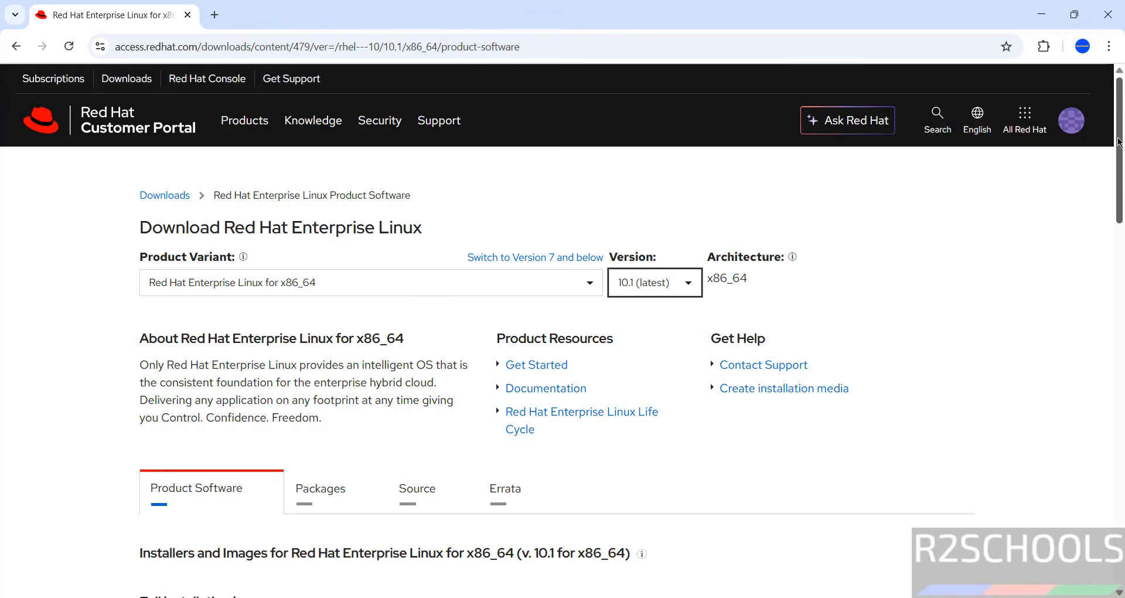
# Step: Review the available installation images and download the Red Hat Enterprise Linux 10.1 Binary DVD
pyautogui.scroll(-5, 1119, 141)
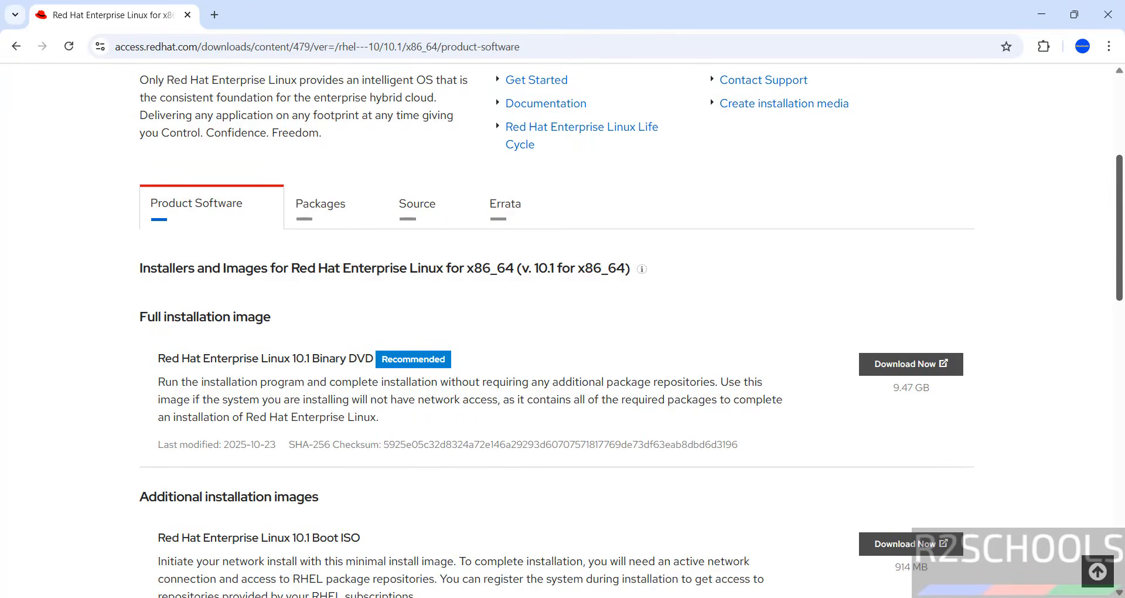
pyautogui.scroll(-3, 631, 330)
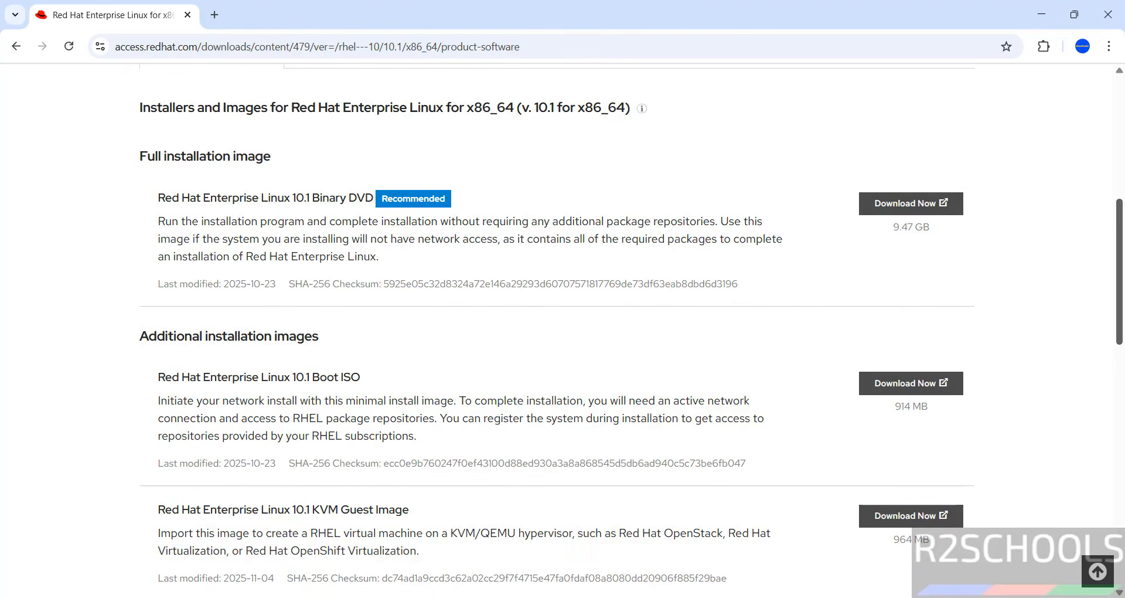
pyautogui.scroll(-6, 1097, 275)
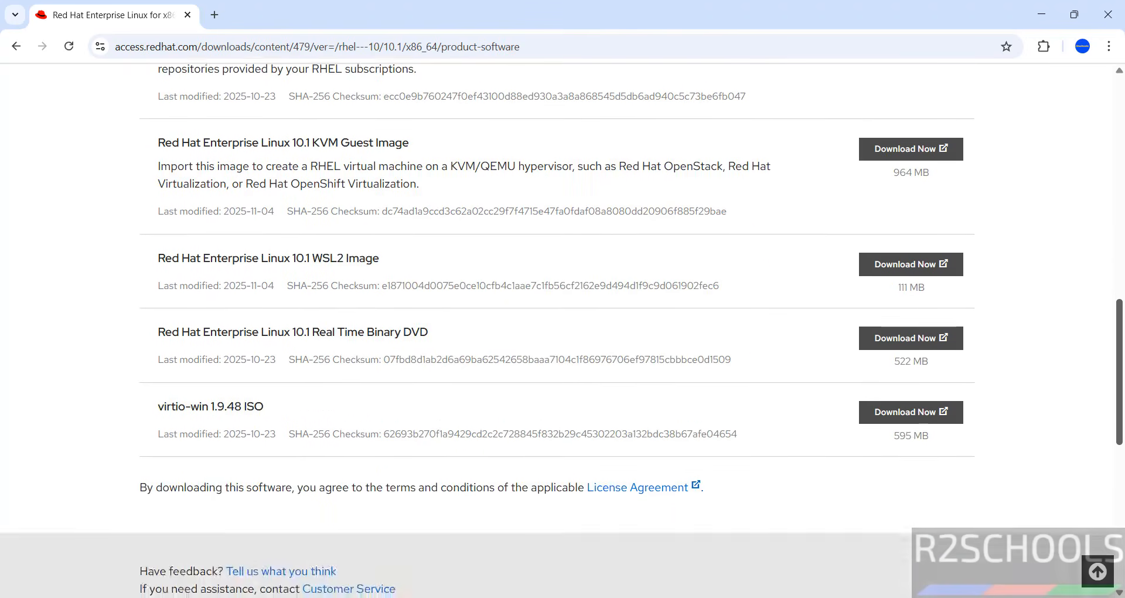
pyautogui.scroll(5, 1097, 276)
pyautogui.scroll(3, 1090, 258)
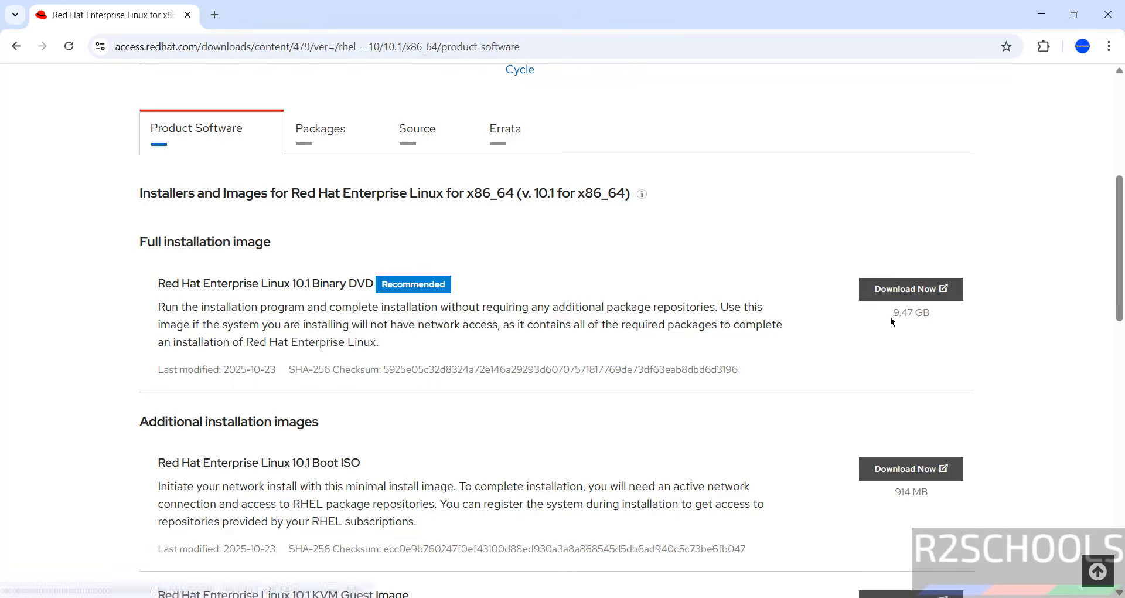
pyautogui.click(896, 287)
# Step: Open the browser's download history and cancel the rhel-10.1-x86_64-dvd.iso download
pyautogui.hotkey('ctrl', 'j')
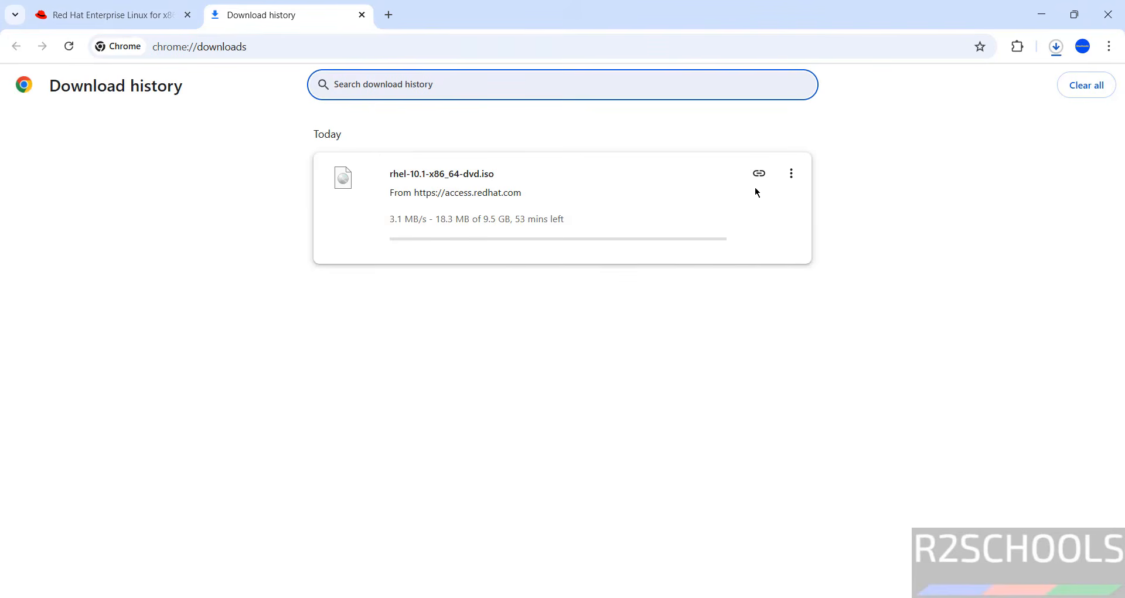
pyautogui.click(791, 173)
pyautogui.click(759, 204)
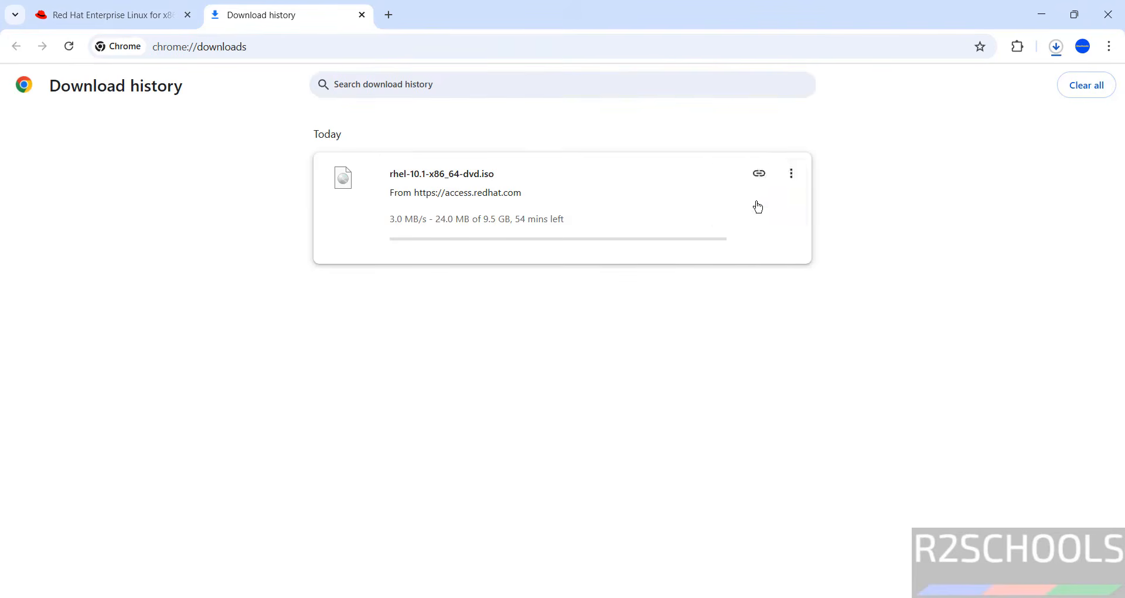
pyautogui.click(791, 174)
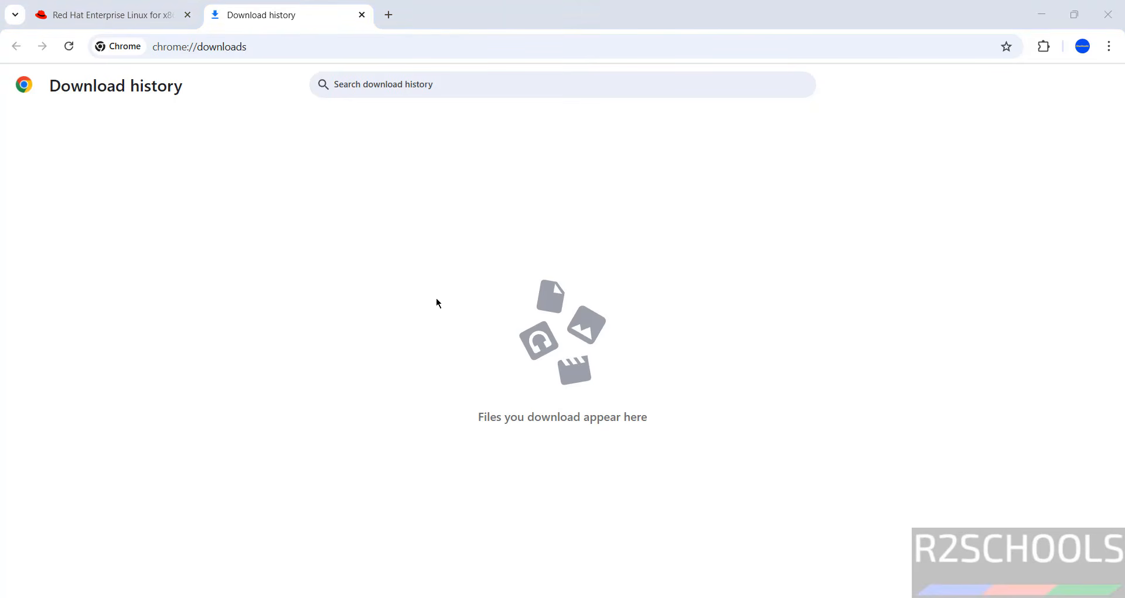
# Step: Search the computer's apps for "virtual" and launch Oracle VirtualBox
pyautogui.press('super')
pyautogui.write('virtu')
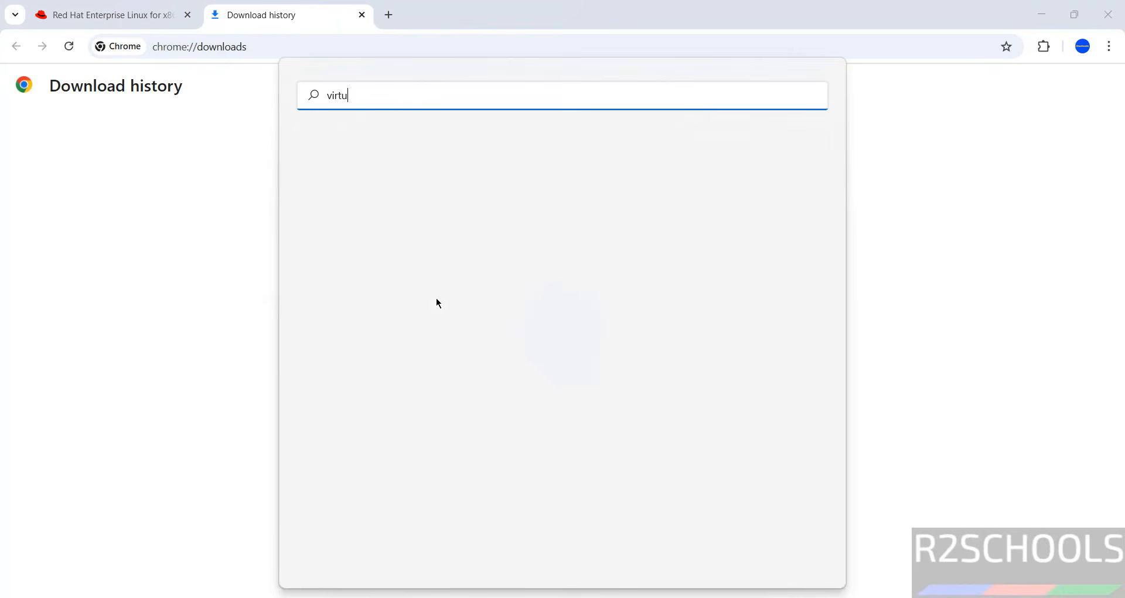
pyautogui.write('al')
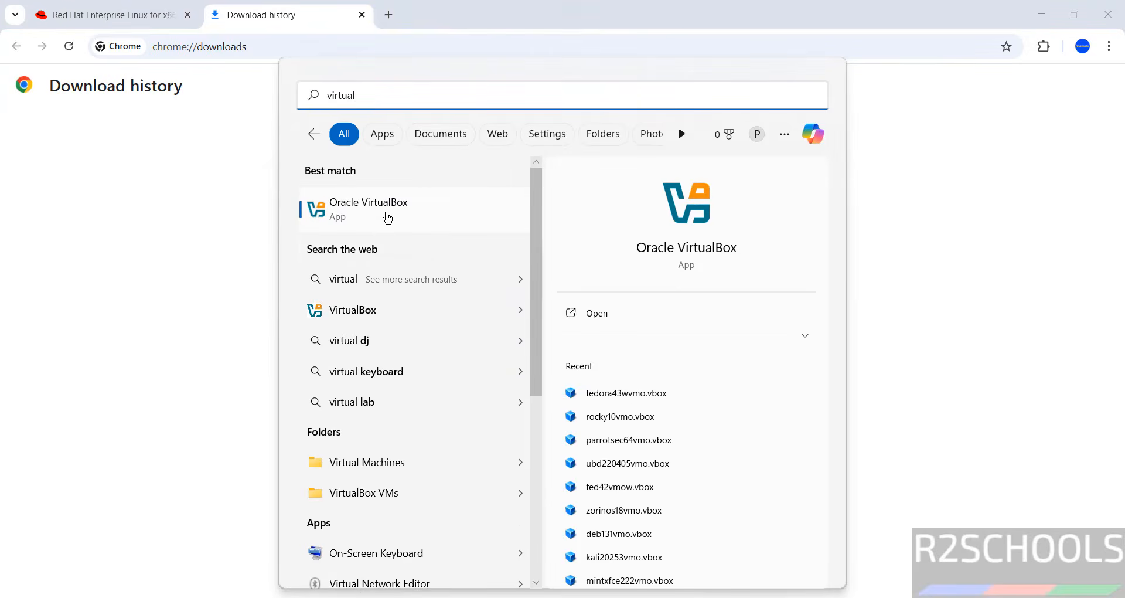
pyautogui.click(387, 217)
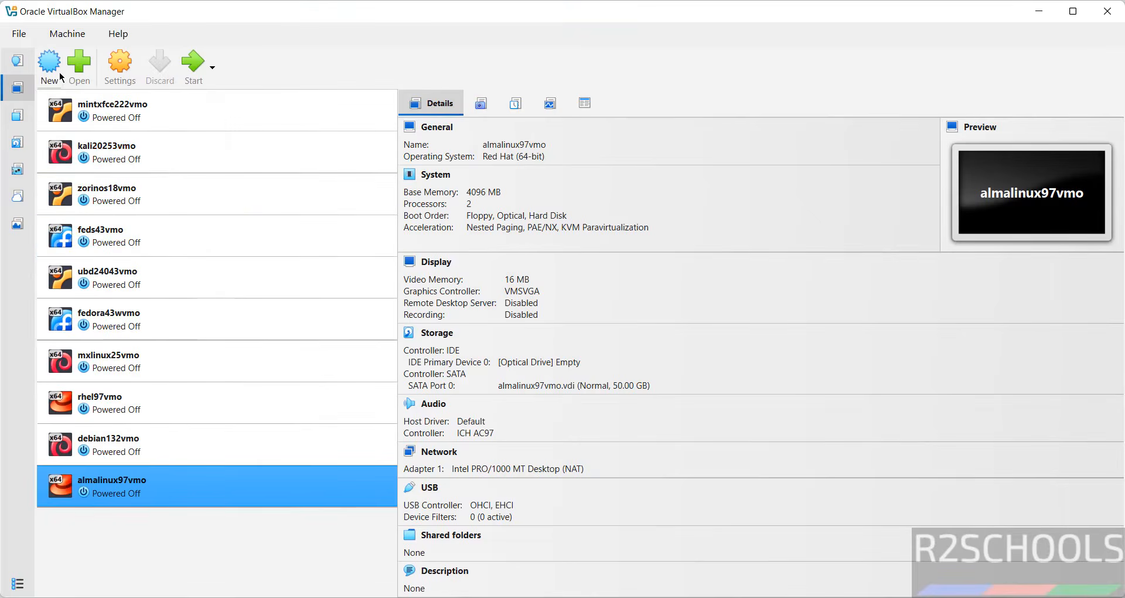
# Step: Start creating a new virtual machine and name it rhel101vmo
pyautogui.click(71, 34)
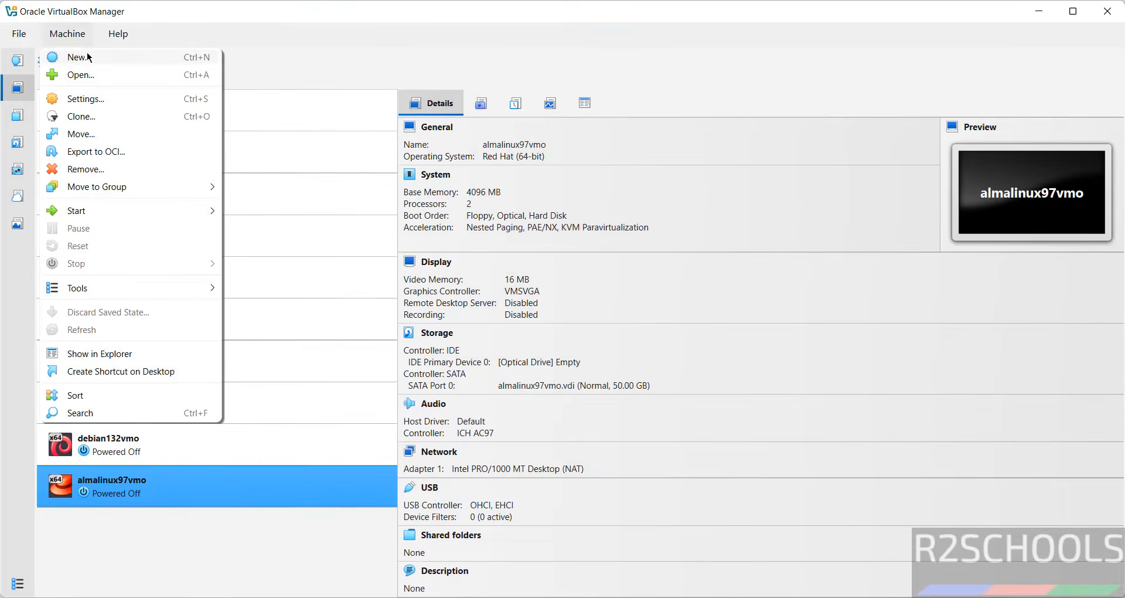
pyautogui.click(88, 57)
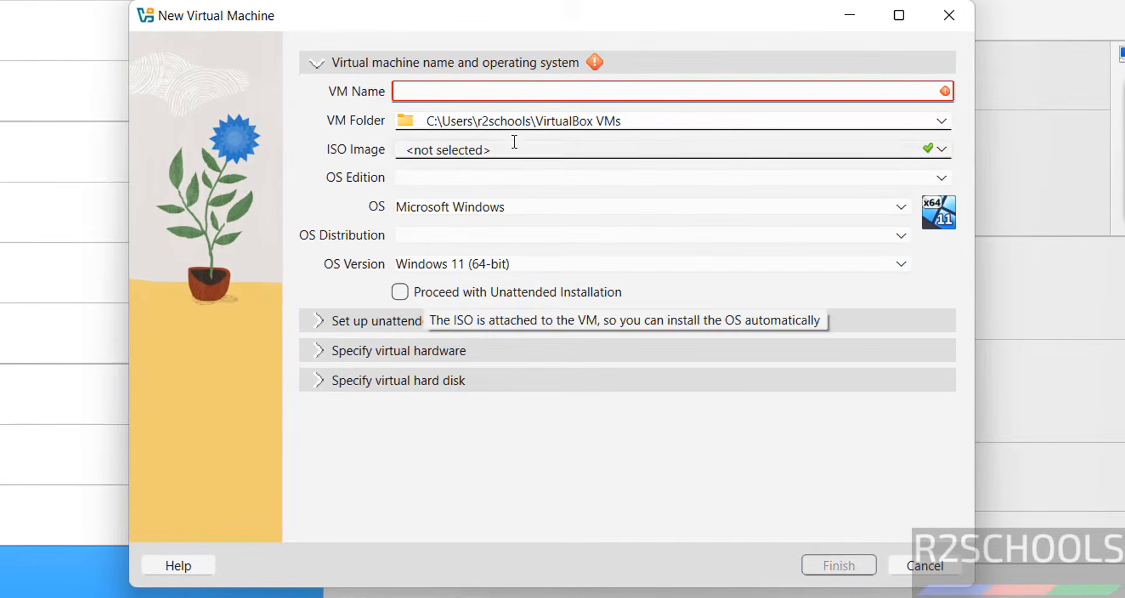
pyautogui.write('rhel')
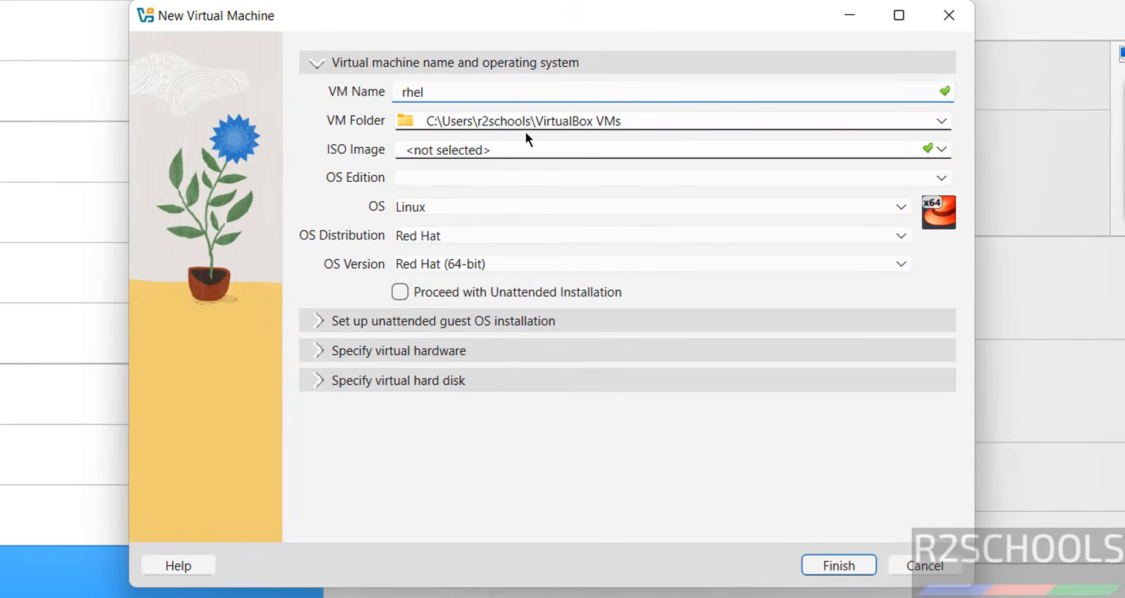
pyautogui.write('101vmo')
# Step: Create a folder with the VM's name, rhel101vmo, inside E:\VMS and set it as the virtual machine's folder
pyautogui.hotkey('ctrl', 'a')
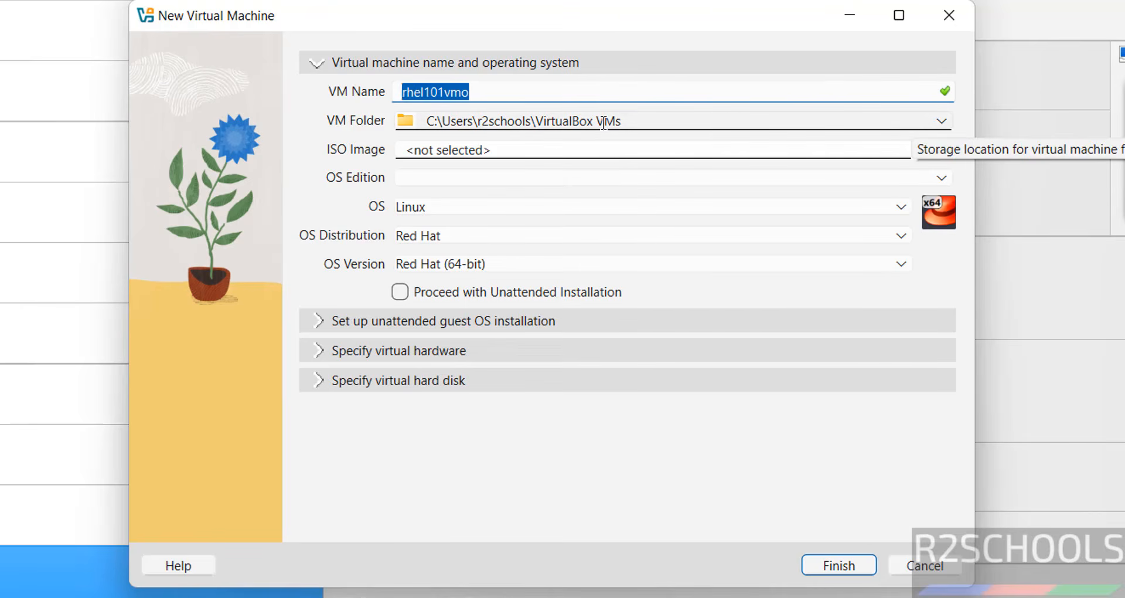
pyautogui.click(942, 121)
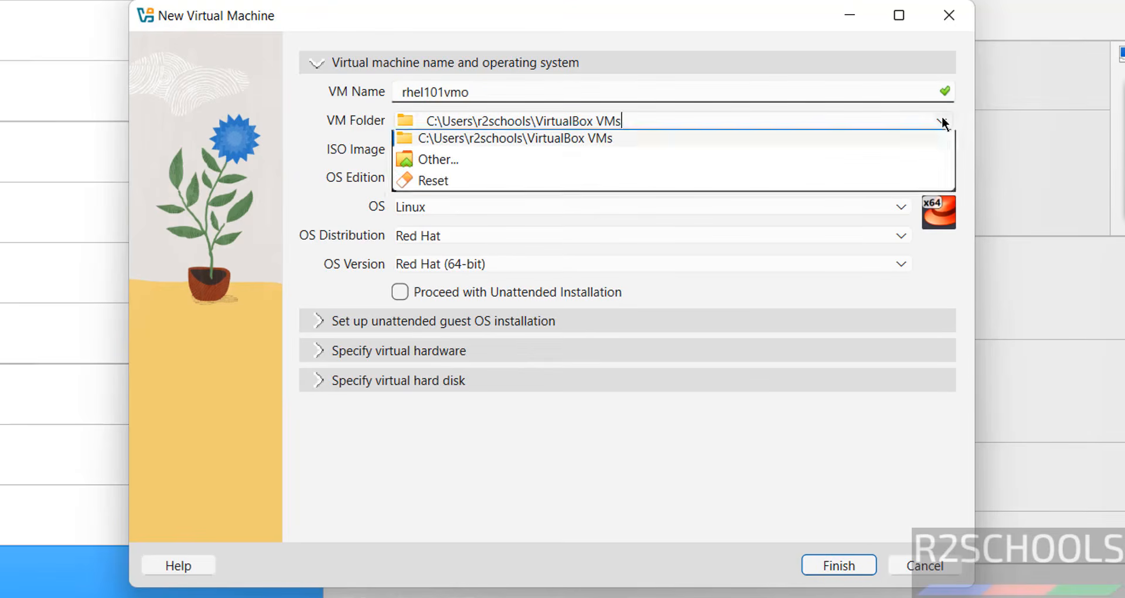
pyautogui.click(603, 167)
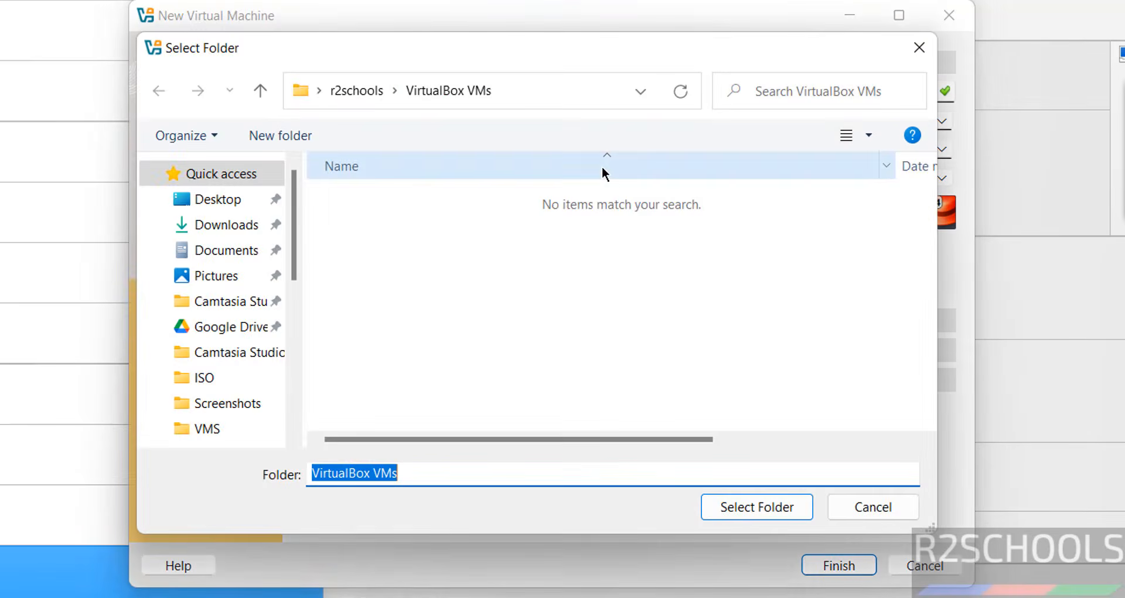
pyautogui.click(294, 309)
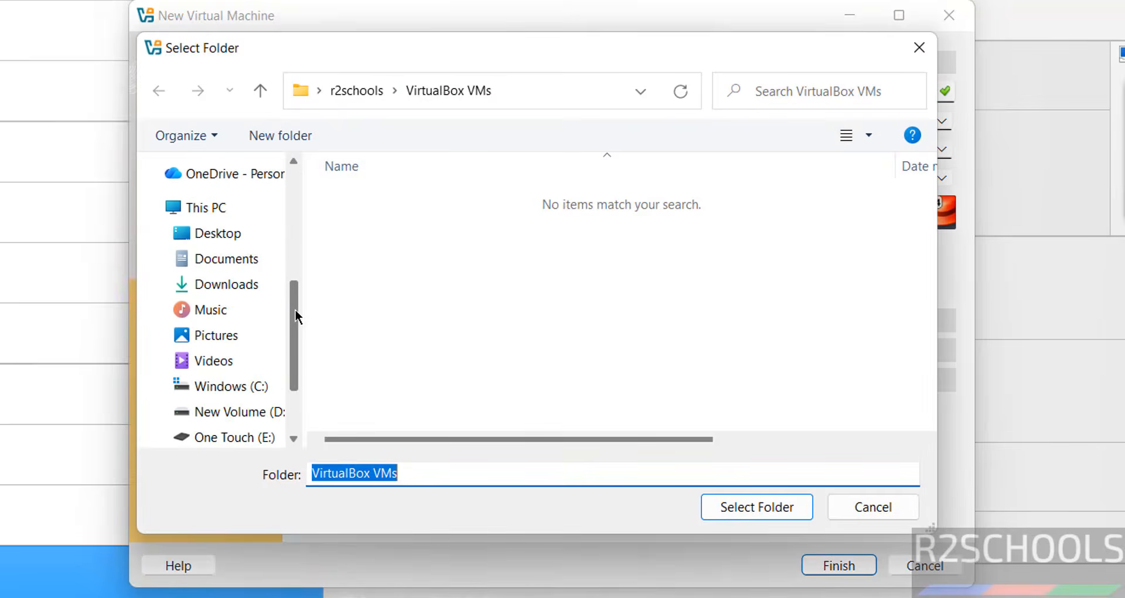
pyautogui.click(250, 439)
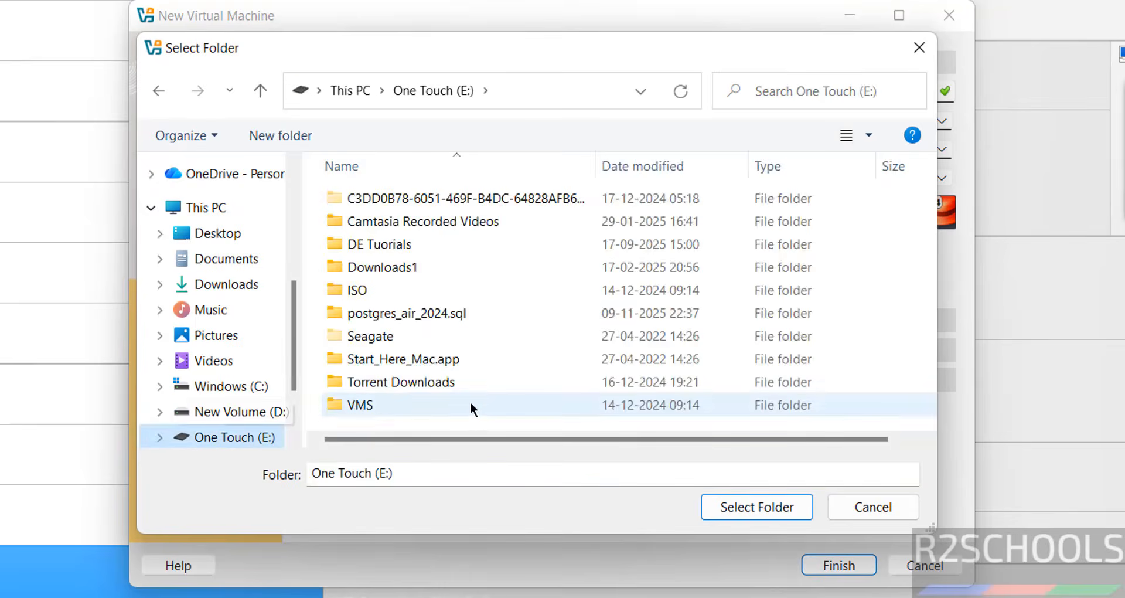
pyautogui.click(373, 399)
pyautogui.doubleClick(374, 401)
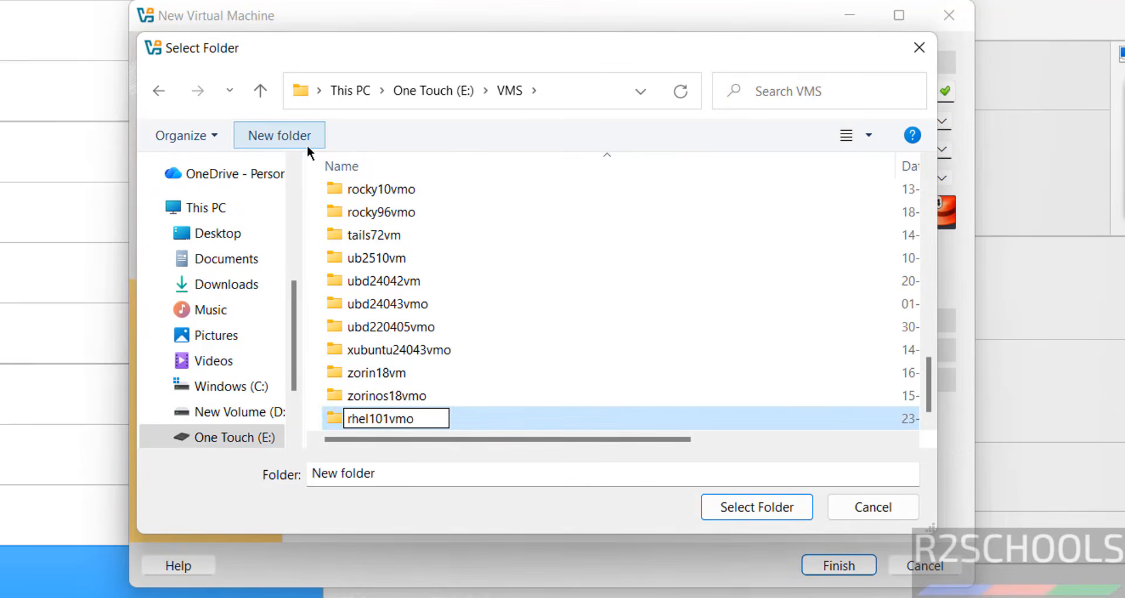
pyautogui.press('Return')
pyautogui.click(725, 506)
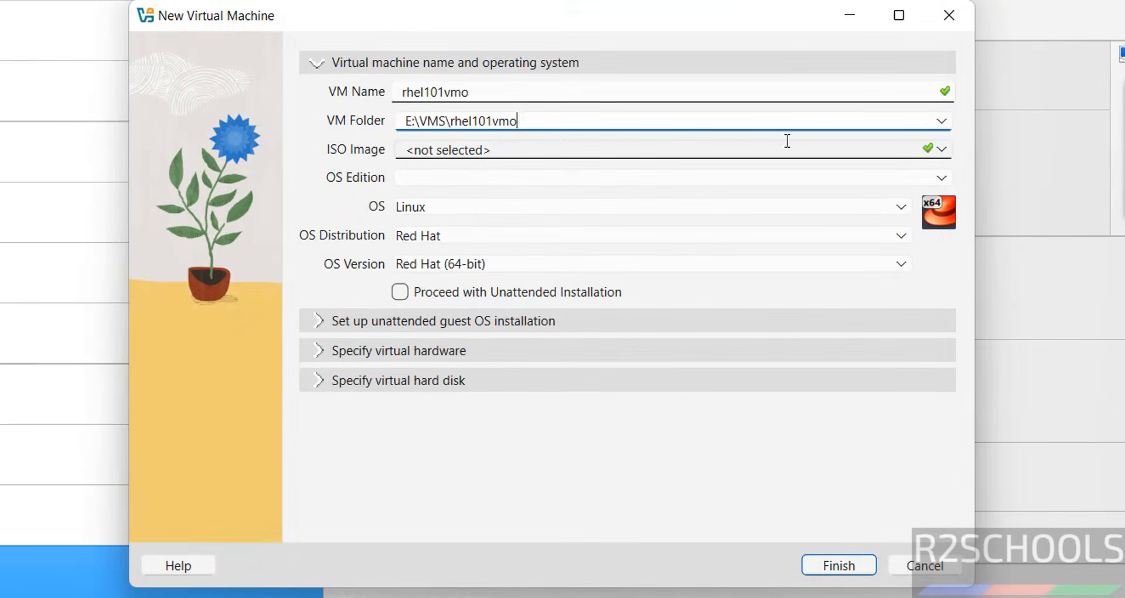
# Step: Attach E:\ISO\rhel-10.1-x86_64-dvd.iso as the installation image and turn off unattended installation
pyautogui.click(942, 147)
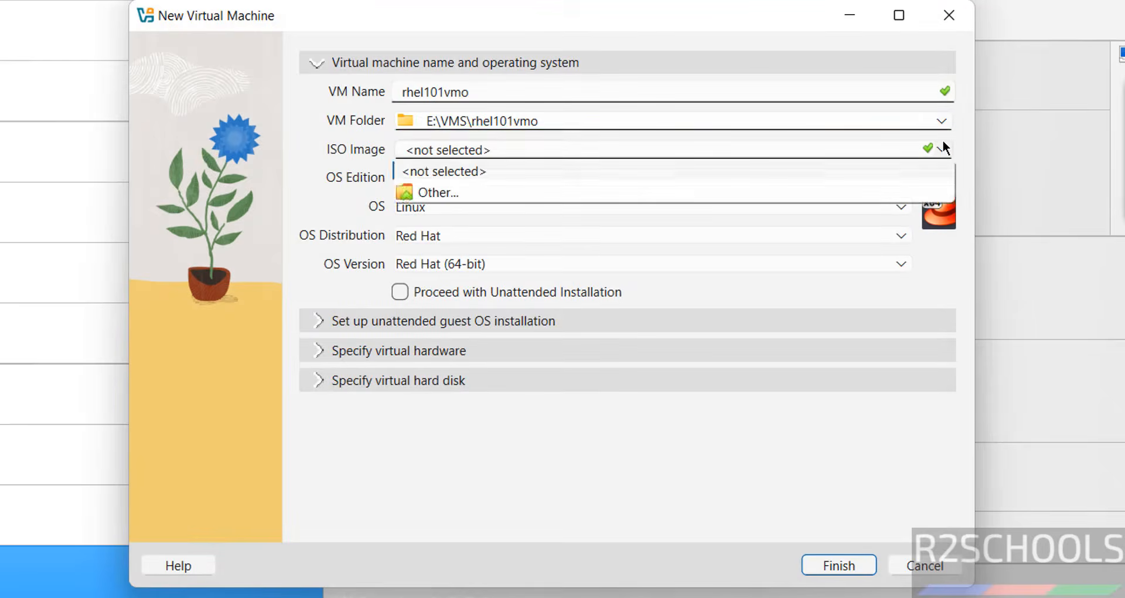
pyautogui.click(436, 191)
pyautogui.click(431, 329)
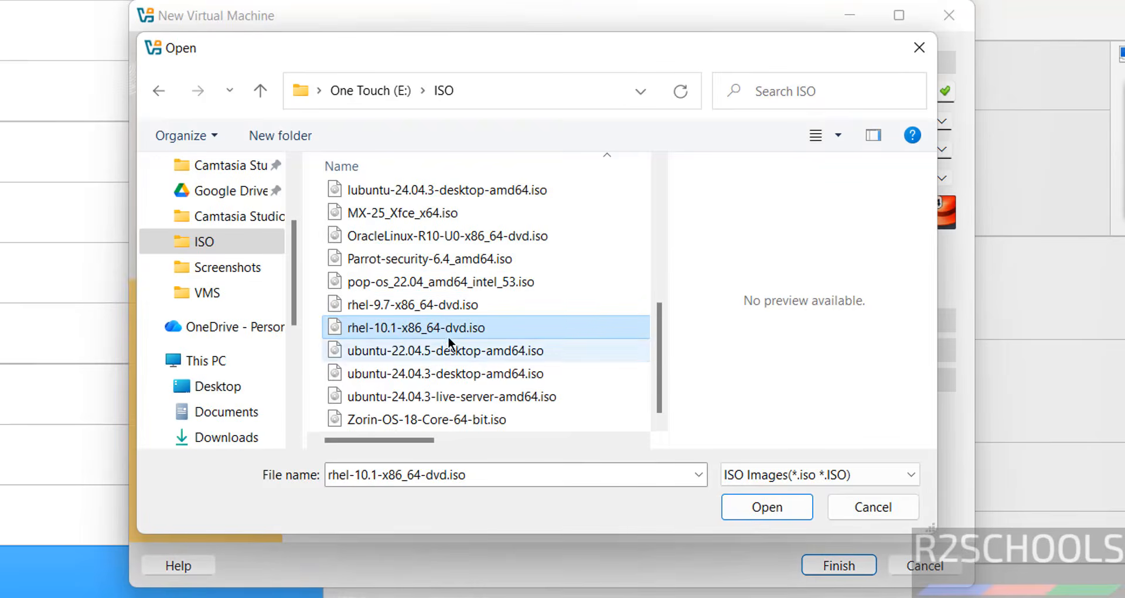
pyautogui.click(759, 507)
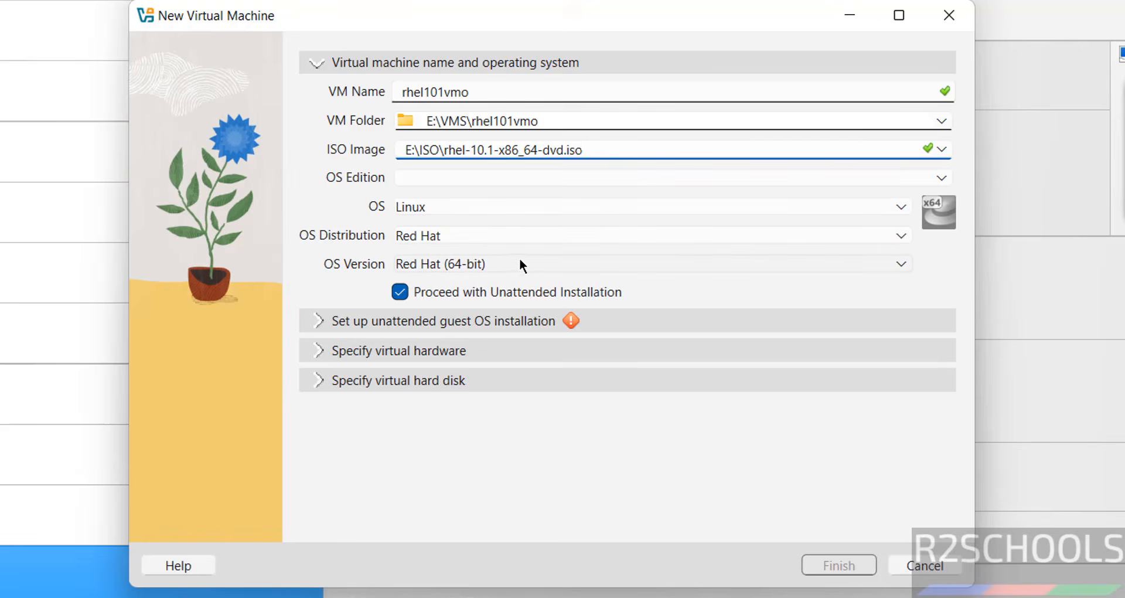
pyautogui.click(398, 293)
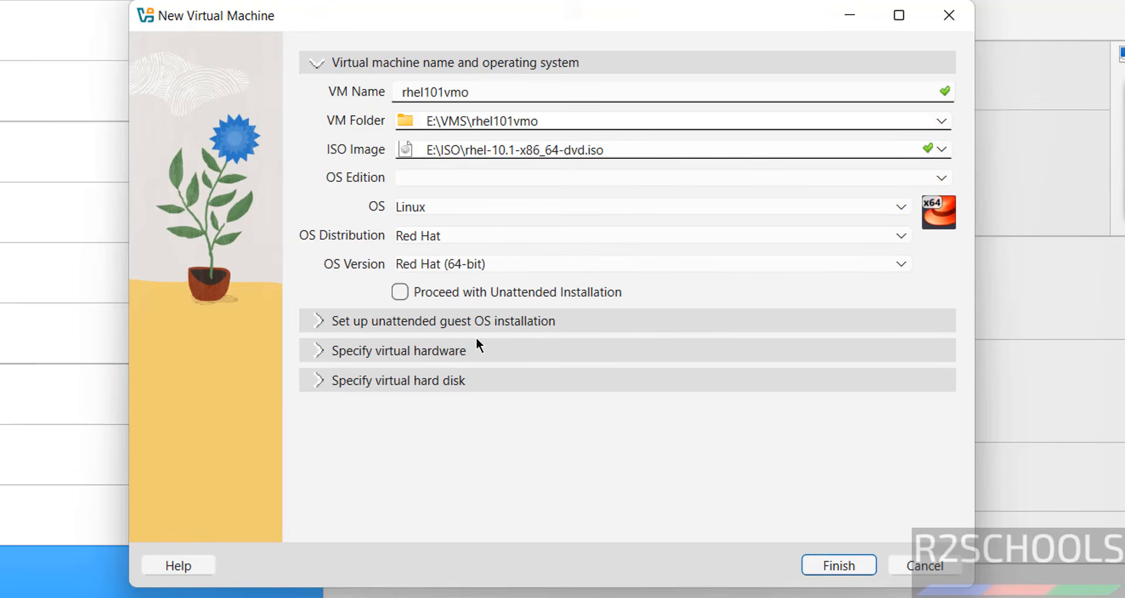
# Step: Set the virtual hardware to 4096 MB of base memory and 2 CPUs
pyautogui.click(762, 351)
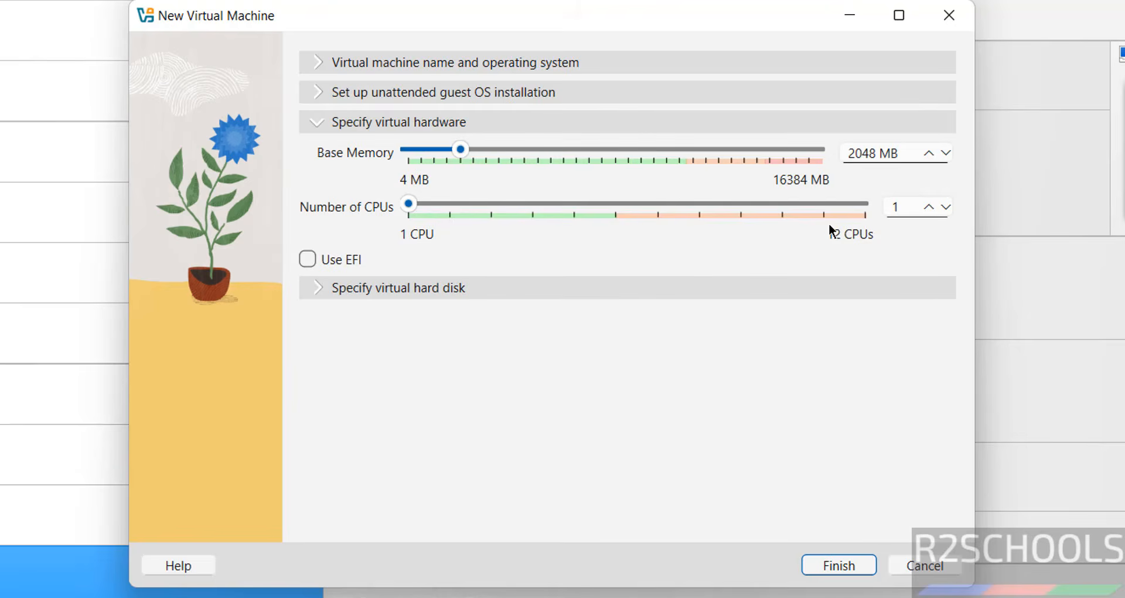
pyautogui.doubleClick(856, 152)
pyautogui.write('4096')
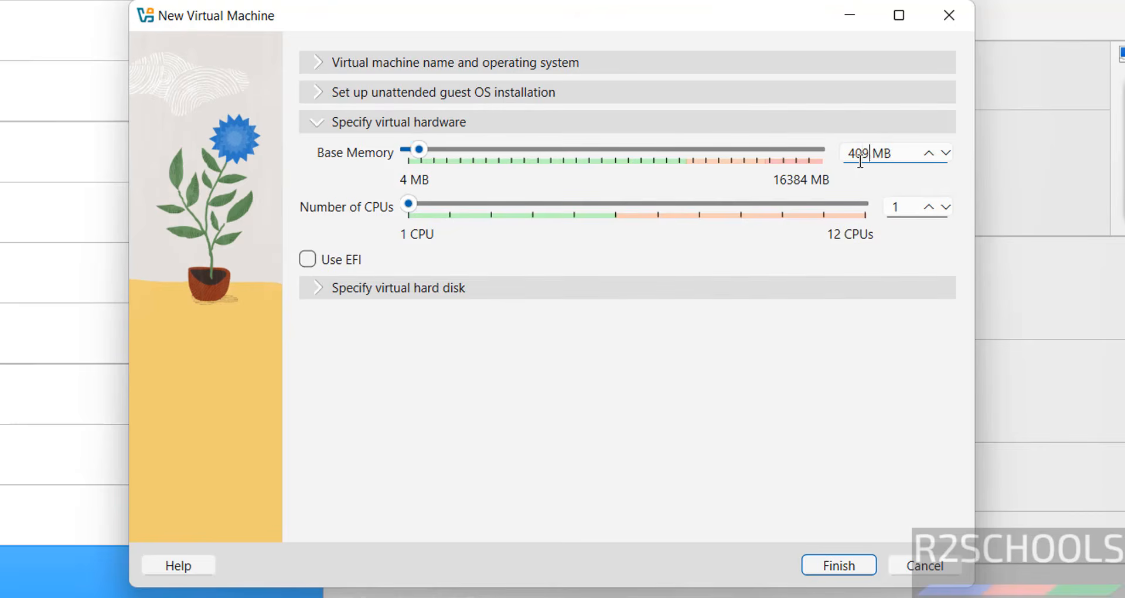
pyautogui.press('Tab')
pyautogui.write('2')
pyautogui.press('Tab')
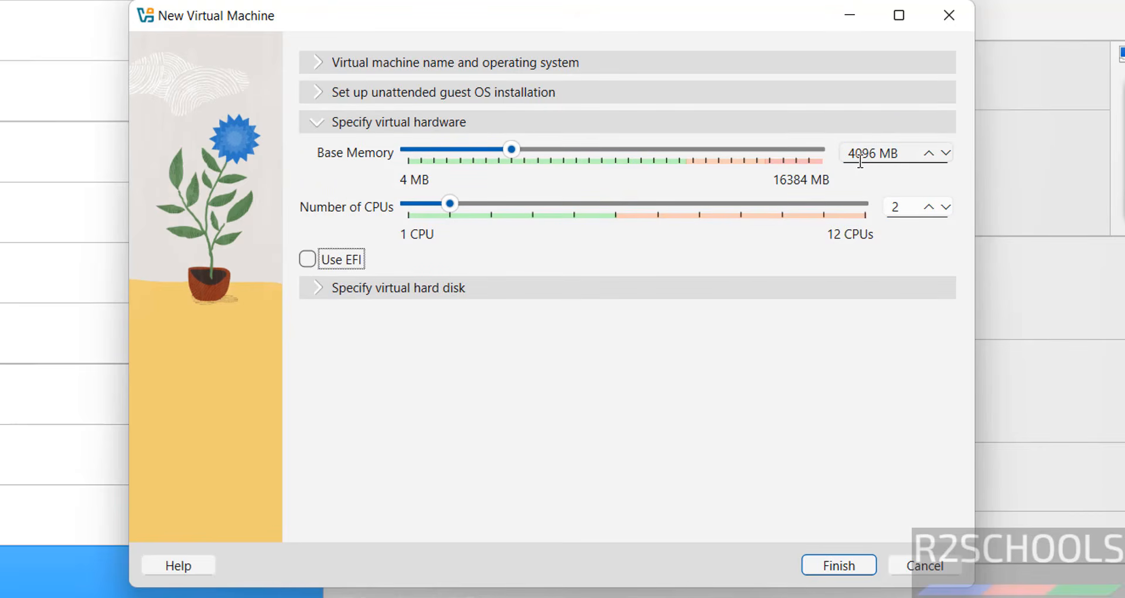
# Step: Set the new virtual hard disk's size to 50 GB and finish creating the virtual machine
pyautogui.click(440, 287)
pyautogui.doubleClick(883, 263)
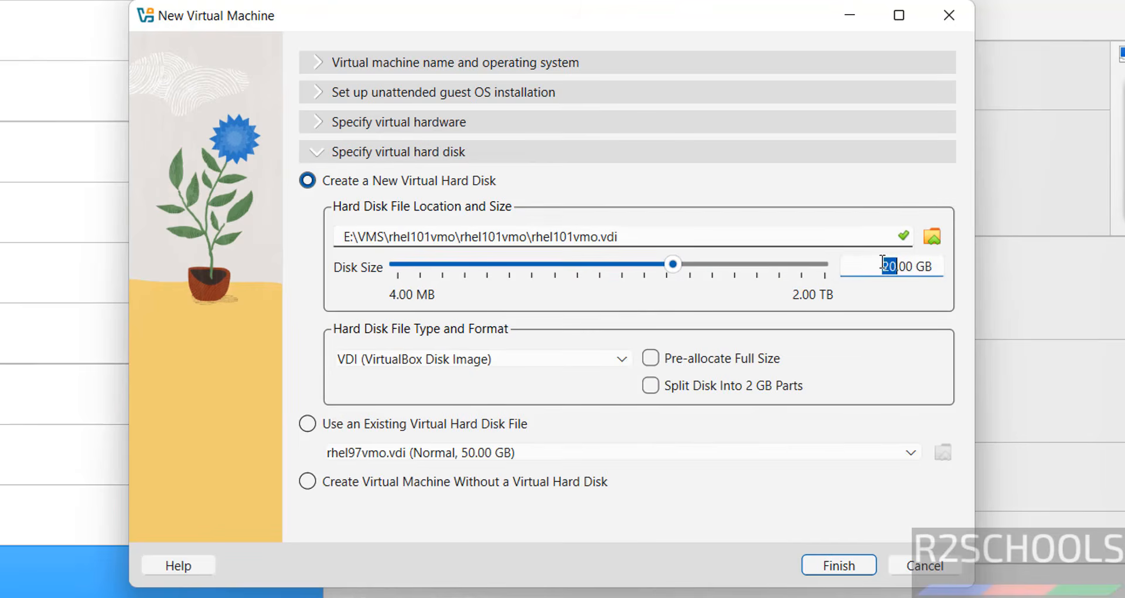
pyautogui.write('50')
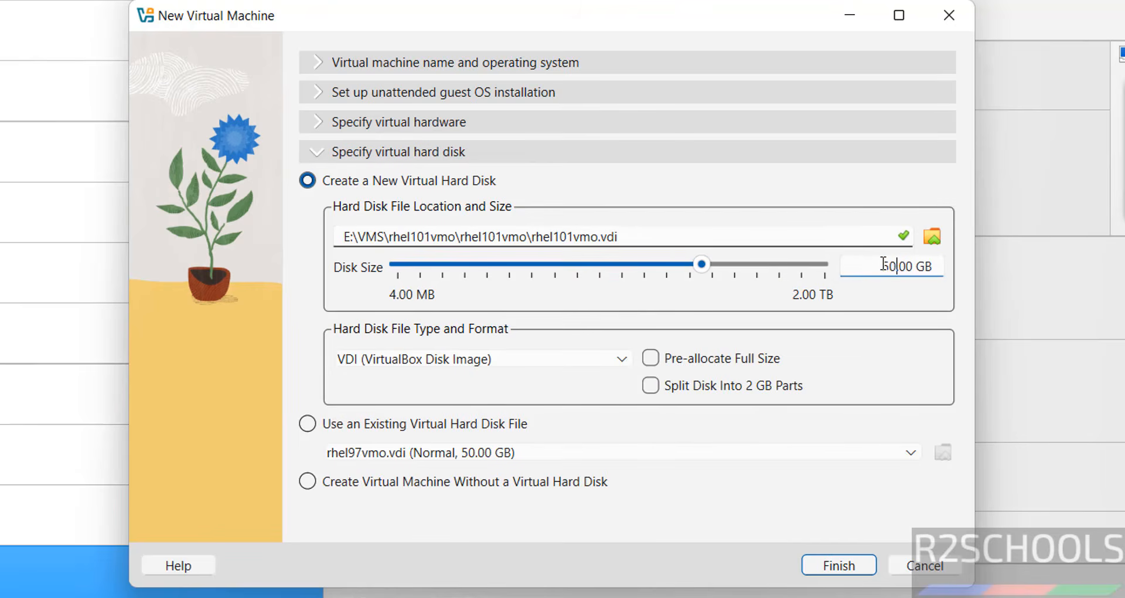
pyautogui.click(848, 566)
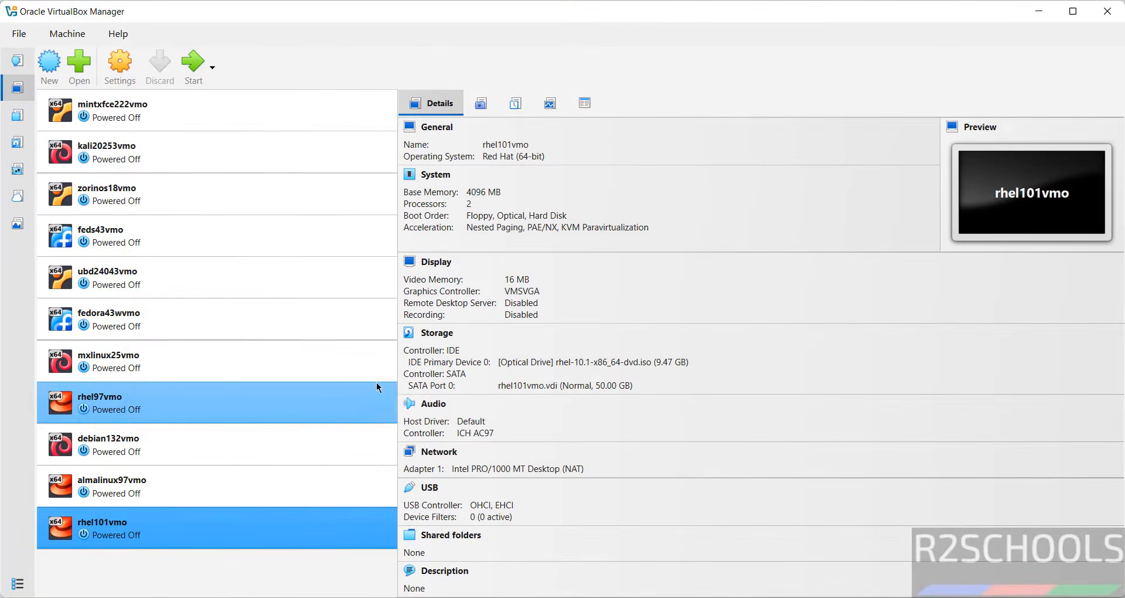
# Step: Set the pointing device to USB Tablet in the system settings of rhel101vmo
pyautogui.rightClick(174, 526)
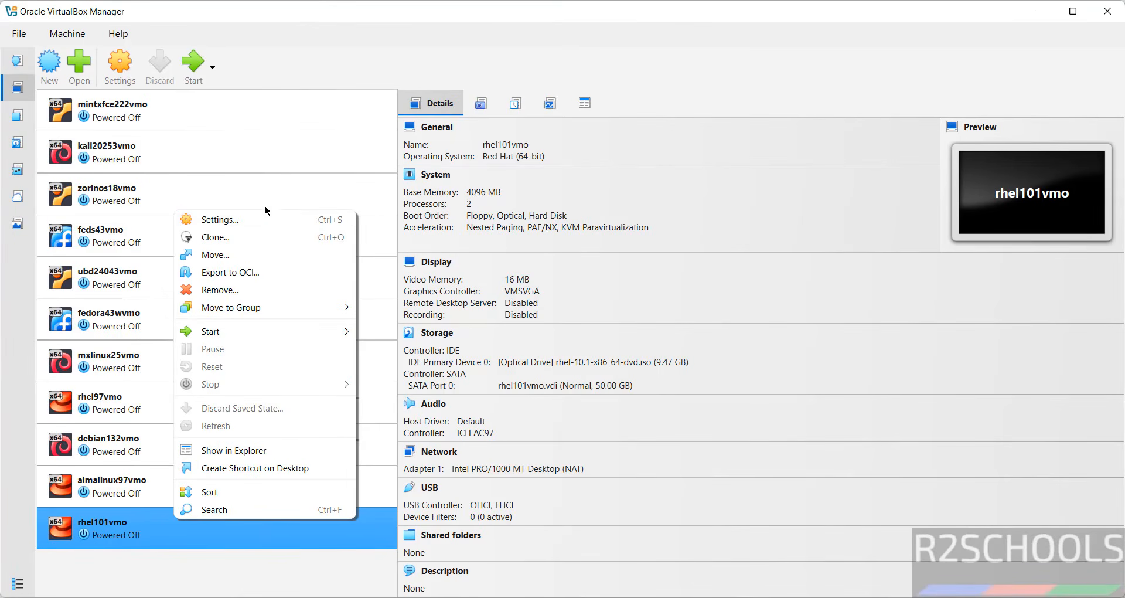
pyautogui.click(252, 219)
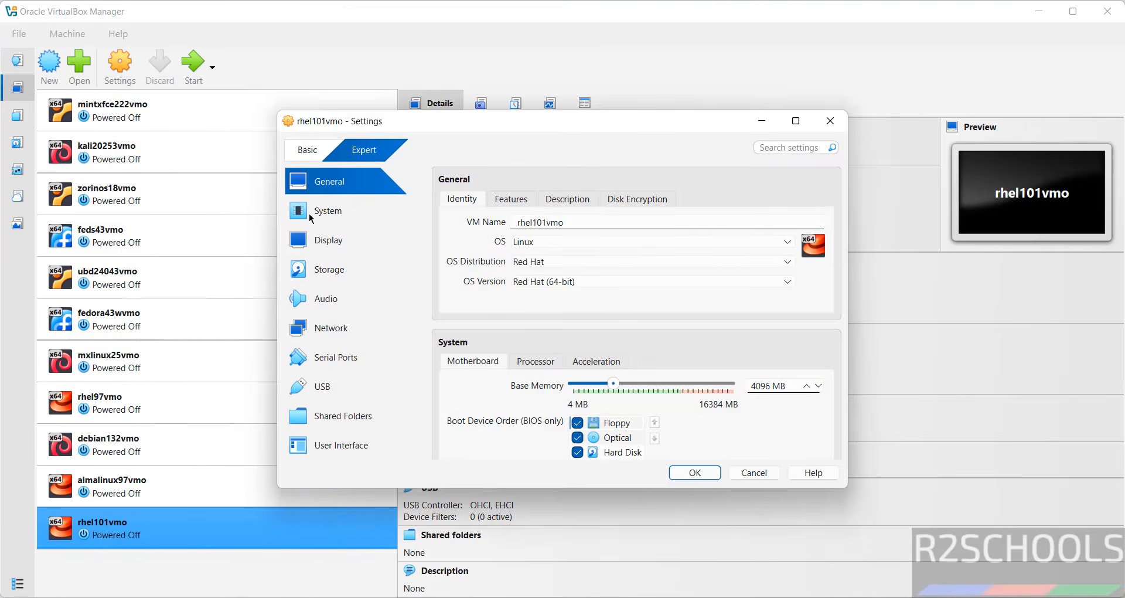
pyautogui.click(309, 215)
pyautogui.click(648, 372)
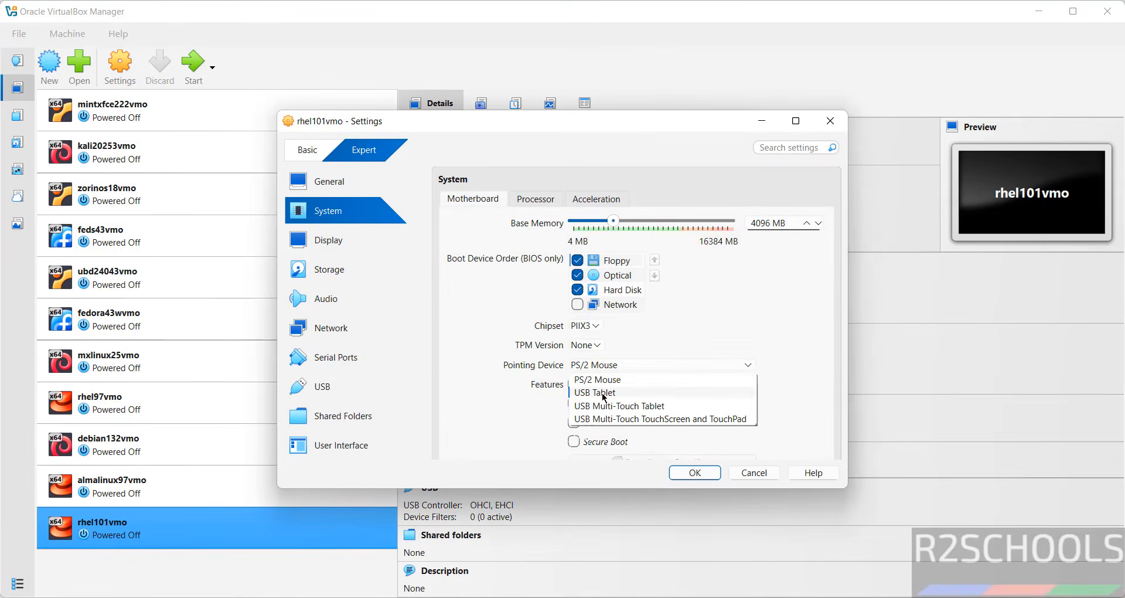
pyautogui.click(610, 393)
pyautogui.click(703, 479)
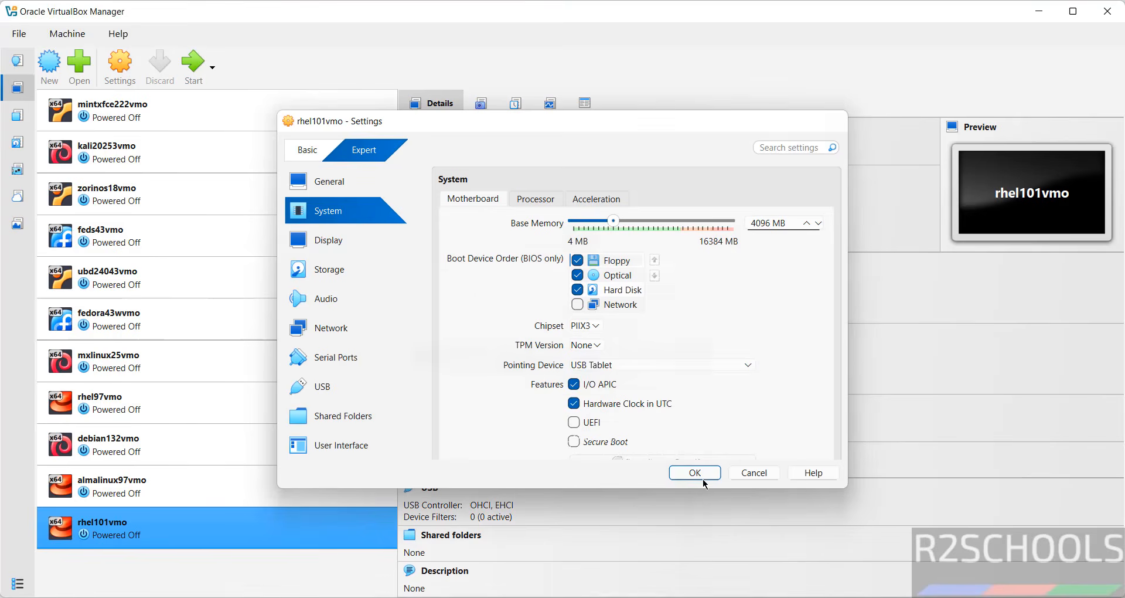
# Step: Start rhel101vmo and boot the entry Install Red Hat Enterprise Linux 10.1
pyautogui.click(200, 73)
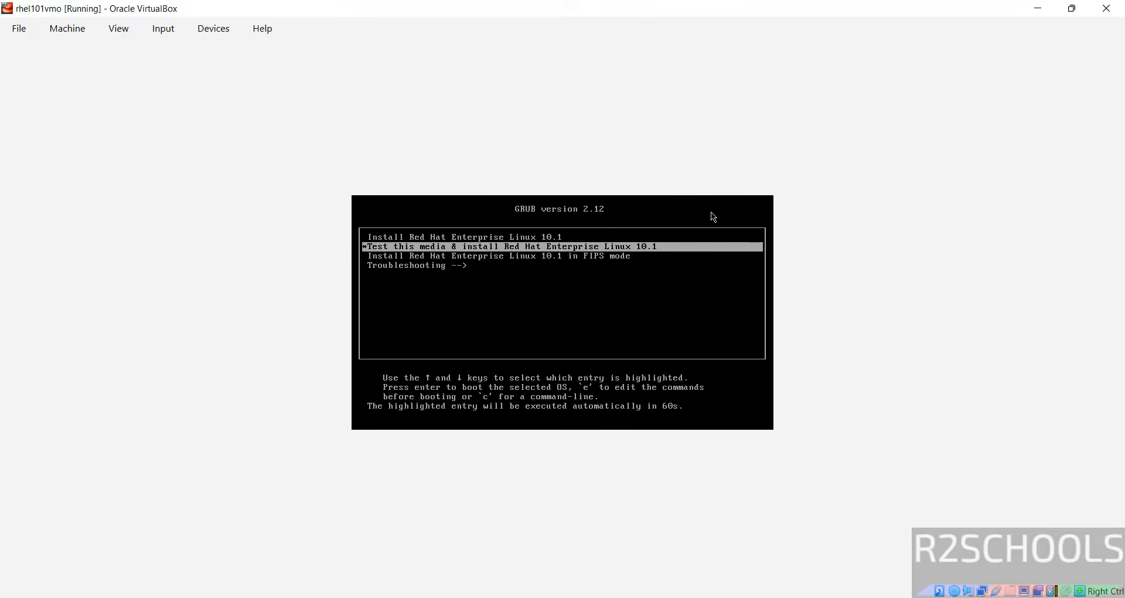
pyautogui.press('Up')
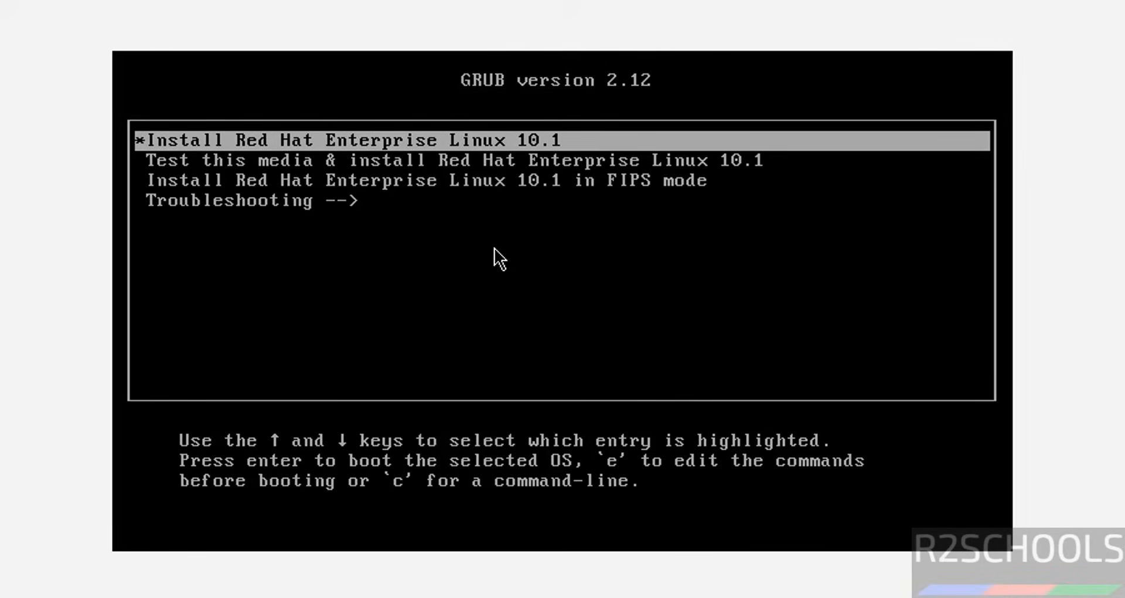
pyautogui.press('Return')
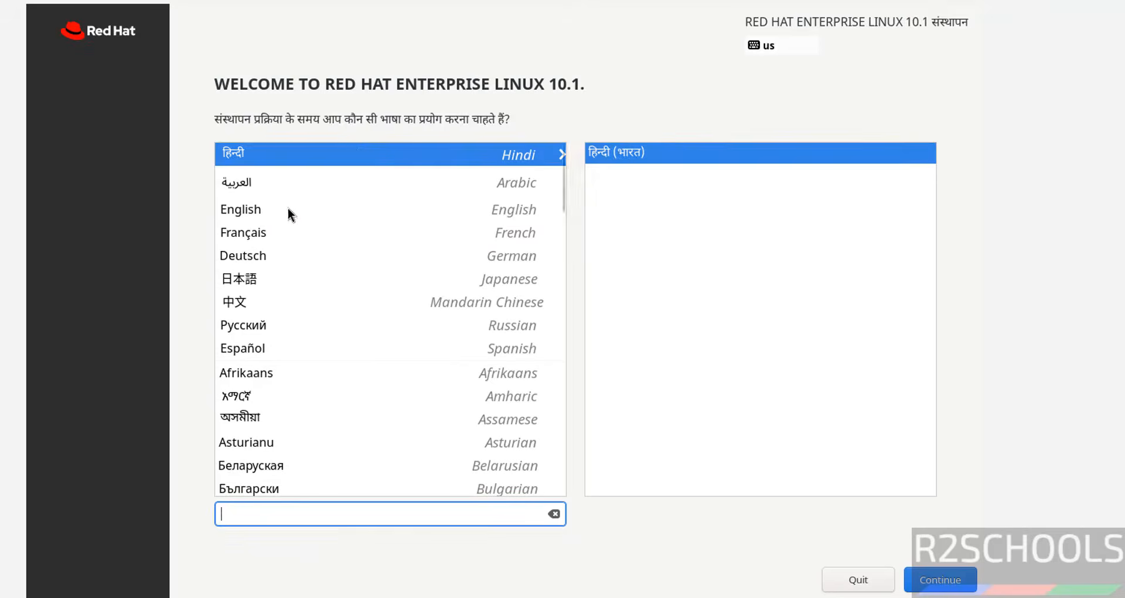
# Step: Use English (United States) as the installation language and accept the ATA VBOX HARDDISK with automatic partitioning as the installation destination
pyautogui.click(287, 210)
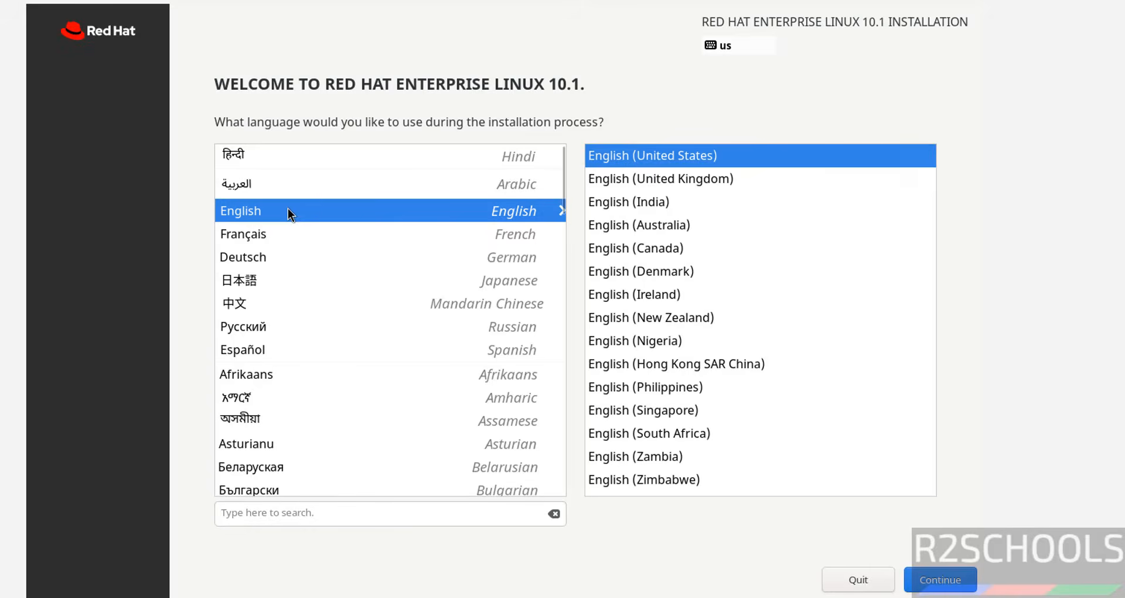
pyautogui.click(944, 587)
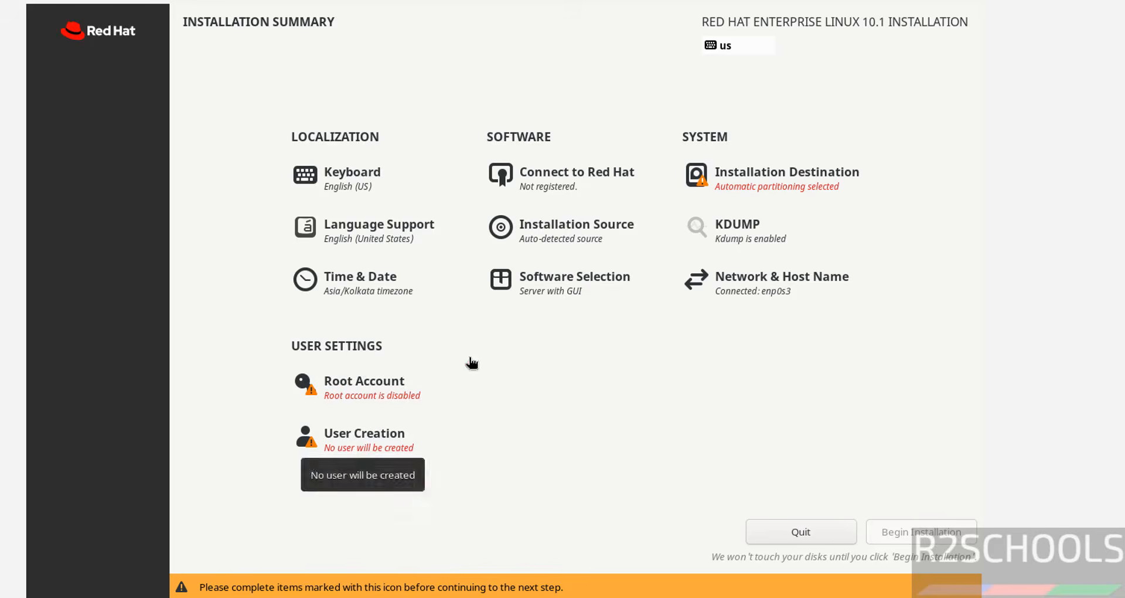
pyautogui.click(803, 177)
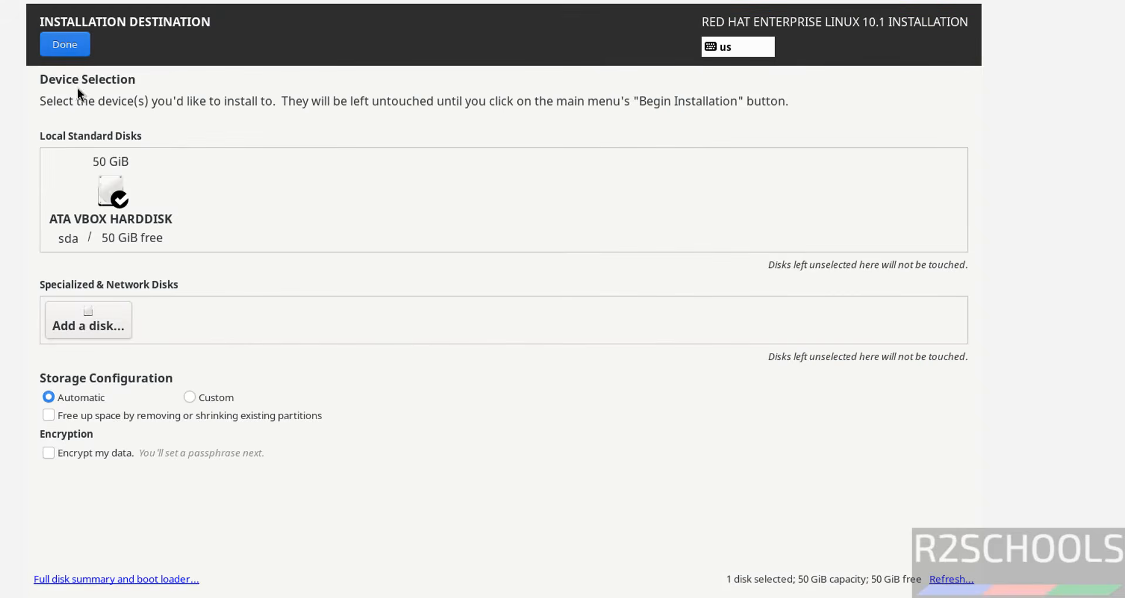
pyautogui.click(64, 45)
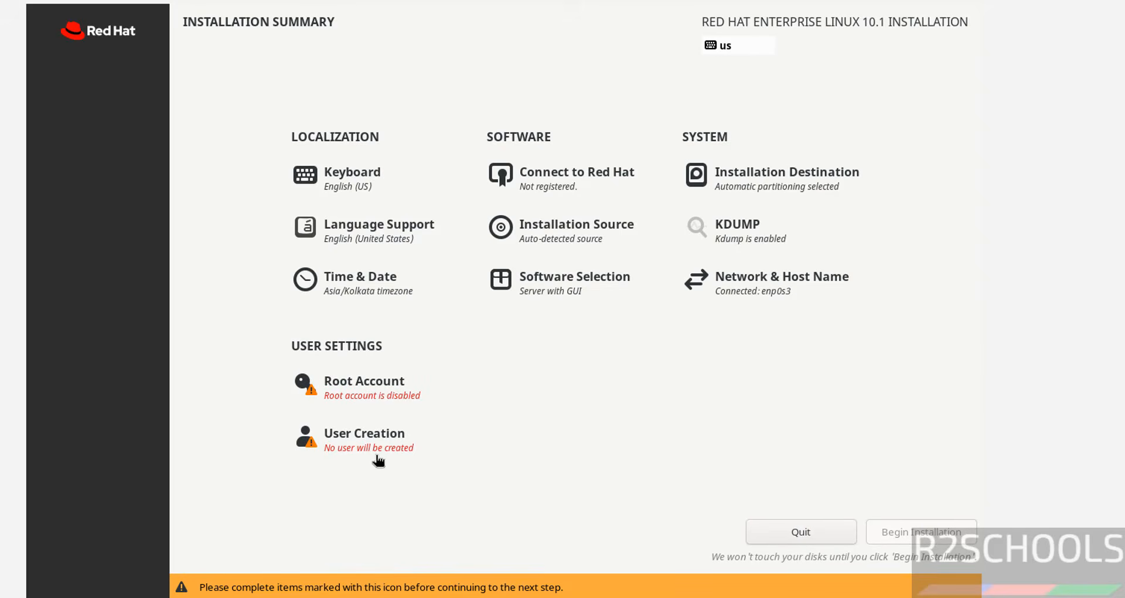
# Step: Enable the root account, enter and confirm the root password, and allow root SSH login with password
pyautogui.click(352, 384)
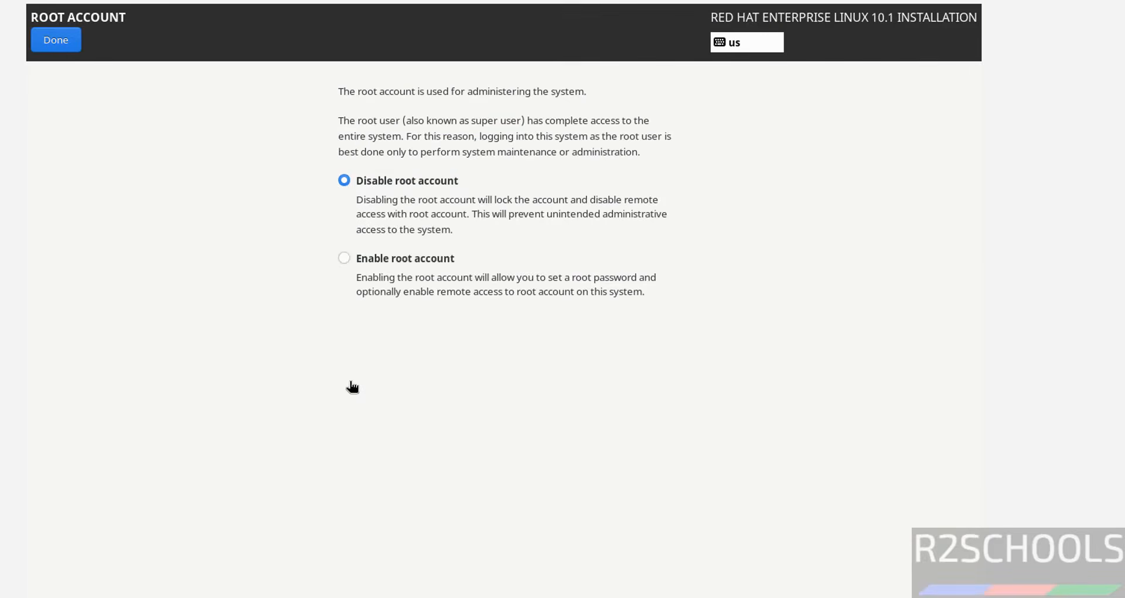
pyautogui.click(400, 259)
pyautogui.write('*****')
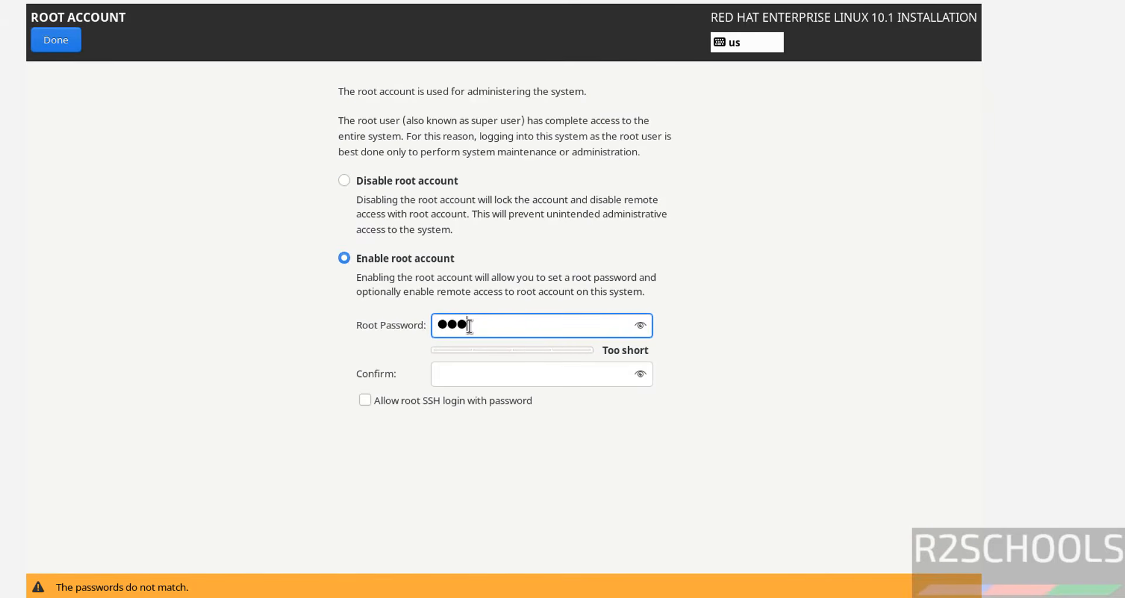
pyautogui.write('****')
pyautogui.press('Tab')
pyautogui.write('********')
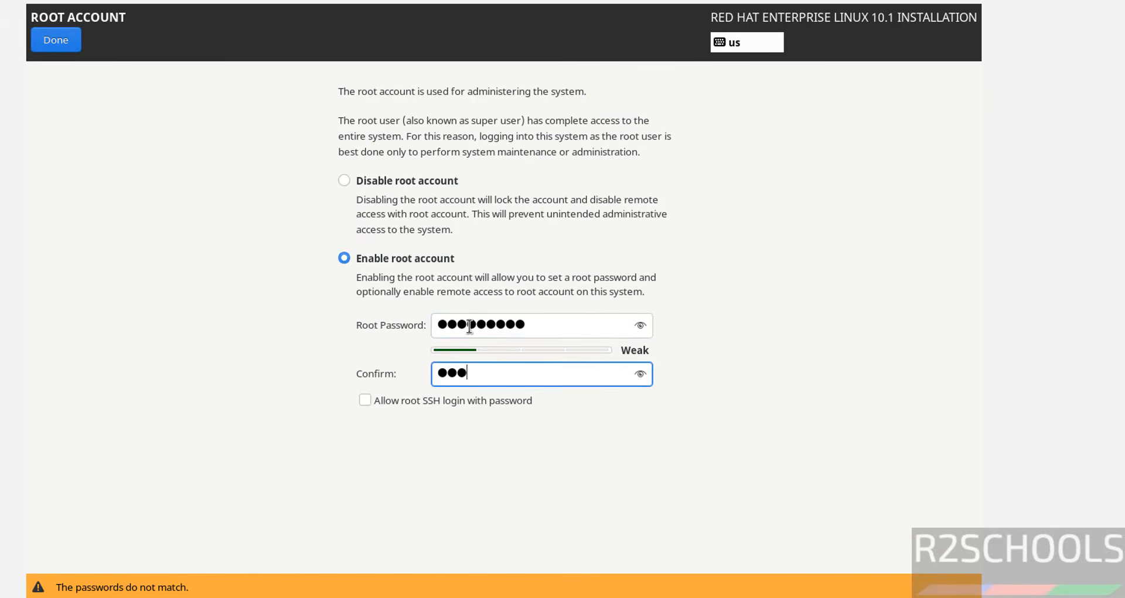
pyautogui.write('*')
pyautogui.press('Tab')
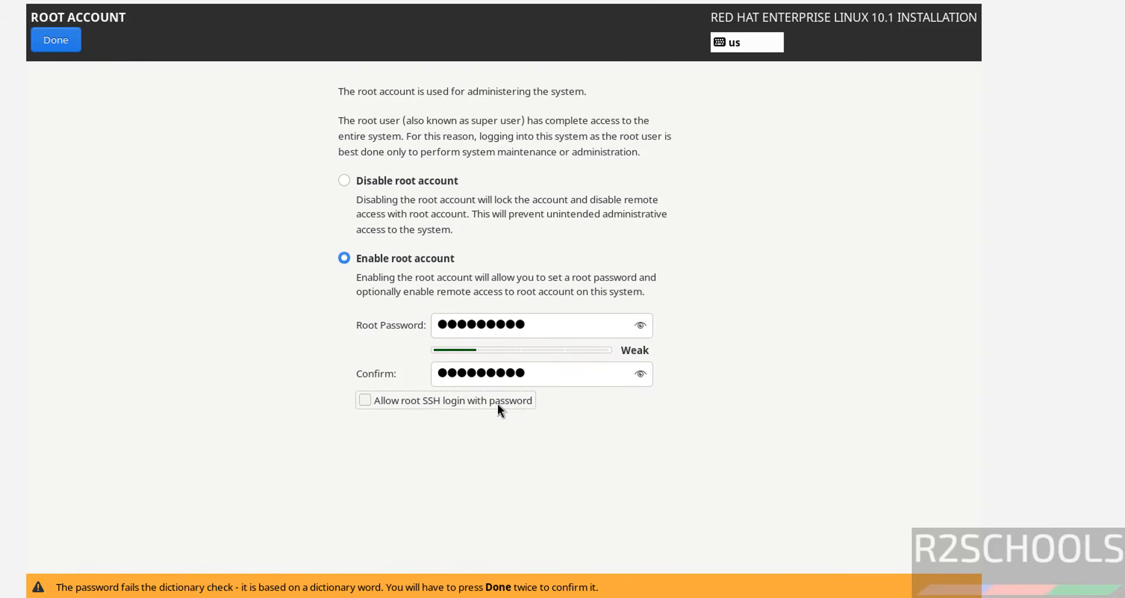
pyautogui.click(424, 405)
pyautogui.click(67, 44)
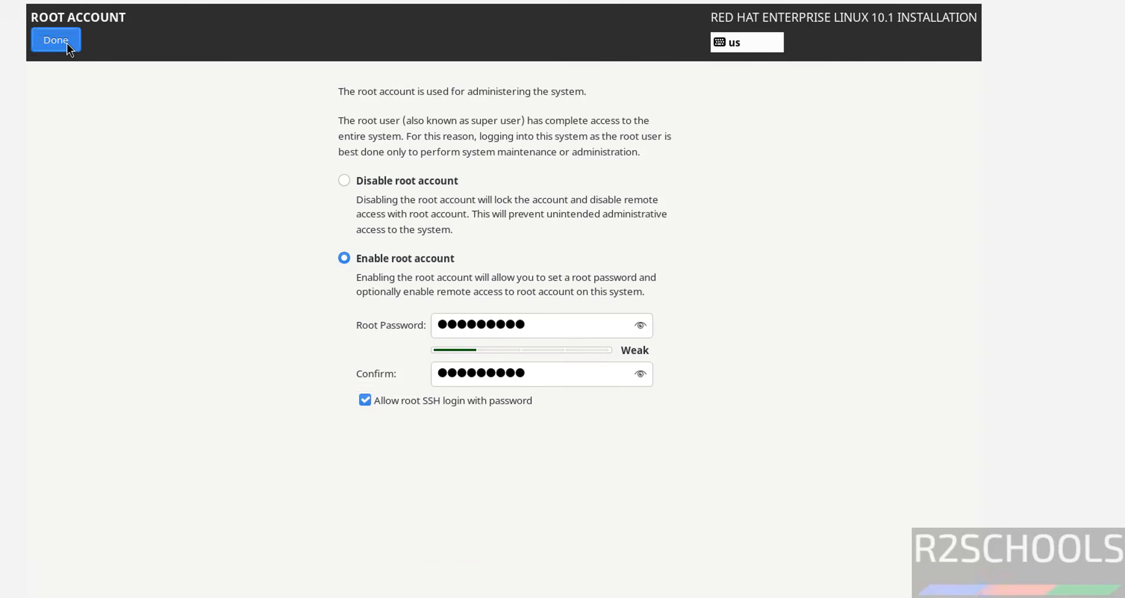
pyautogui.click(67, 43)
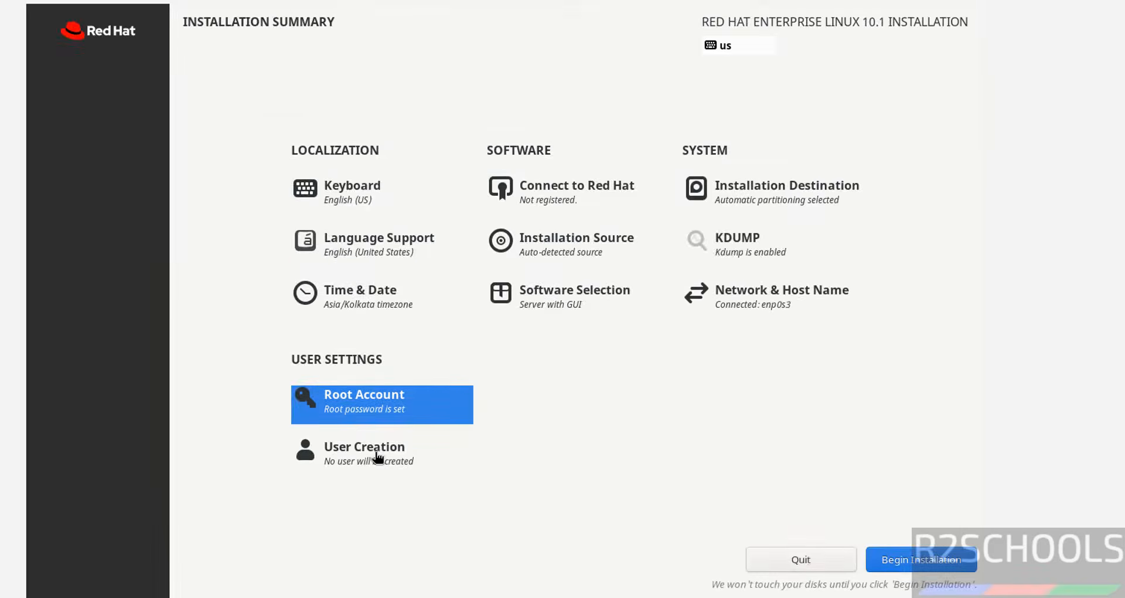
# Step: Start creating a user with r2schools as both the full name and the user name, keeping administrative privileges
pyautogui.click(377, 460)
pyautogui.write('r2shcool')
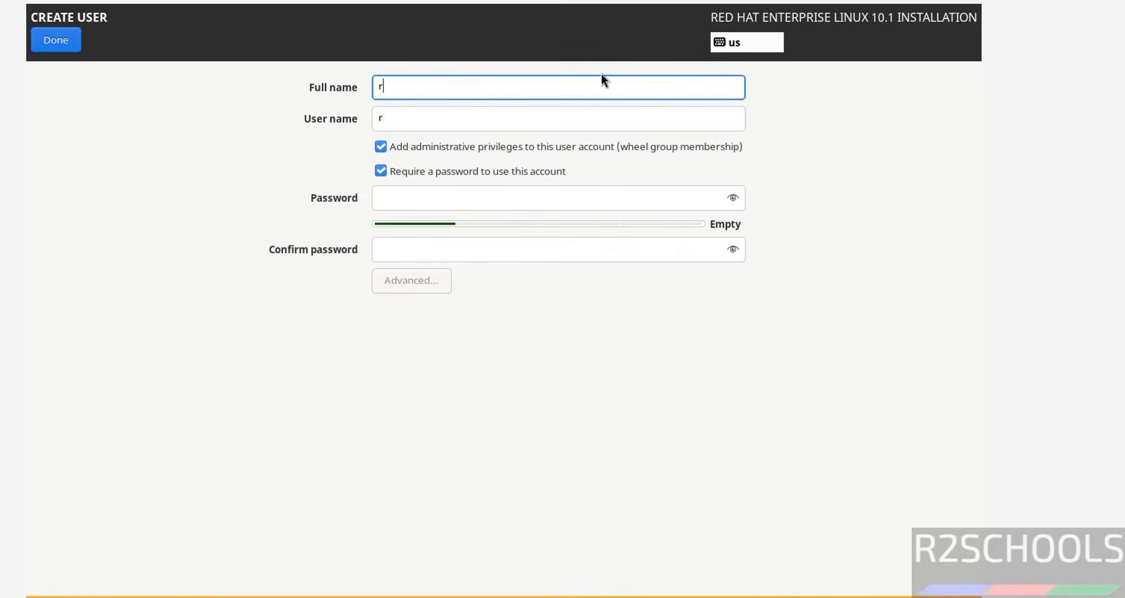
pyautogui.press('BackSpace')
pyautogui.press('BackSpace')
pyautogui.press('BackSpace')
pyautogui.press('BackSpace')
pyautogui.press('BackSpace')
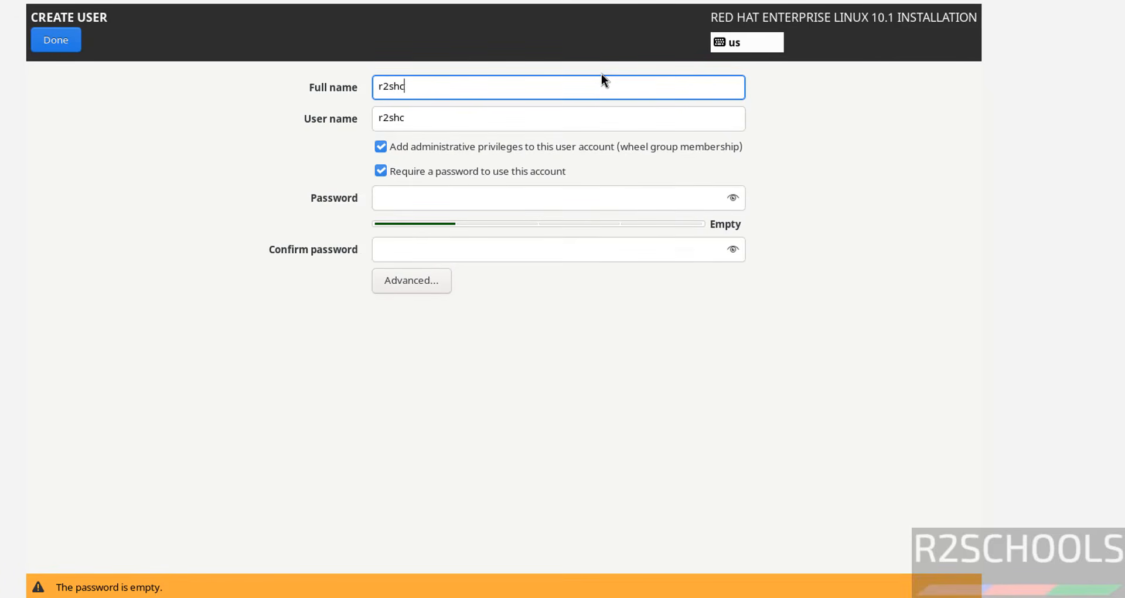
pyautogui.write('chools')
pyautogui.press('Tab')
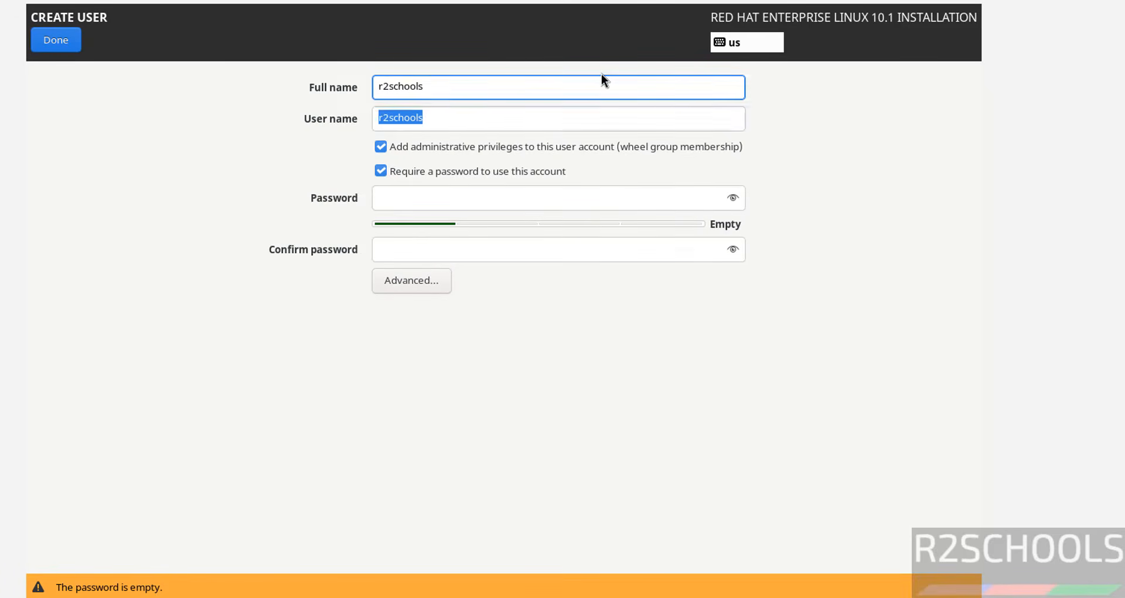
pyautogui.press('Tab')
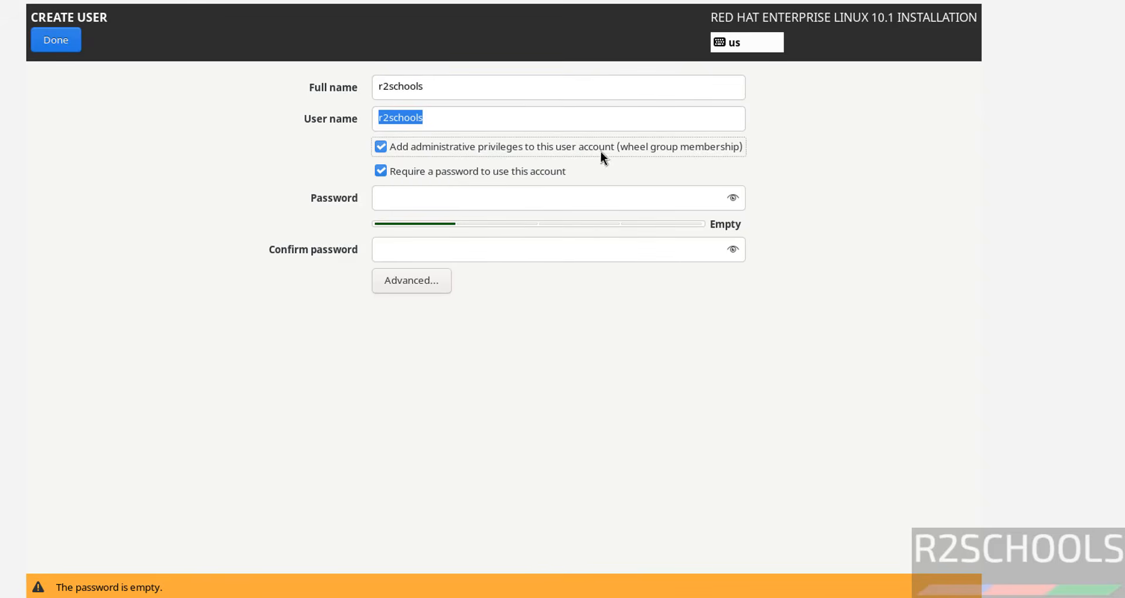
# Step: Enter and confirm the r2schools user's account password and accept it despite the weak-password check
pyautogui.click(419, 194)
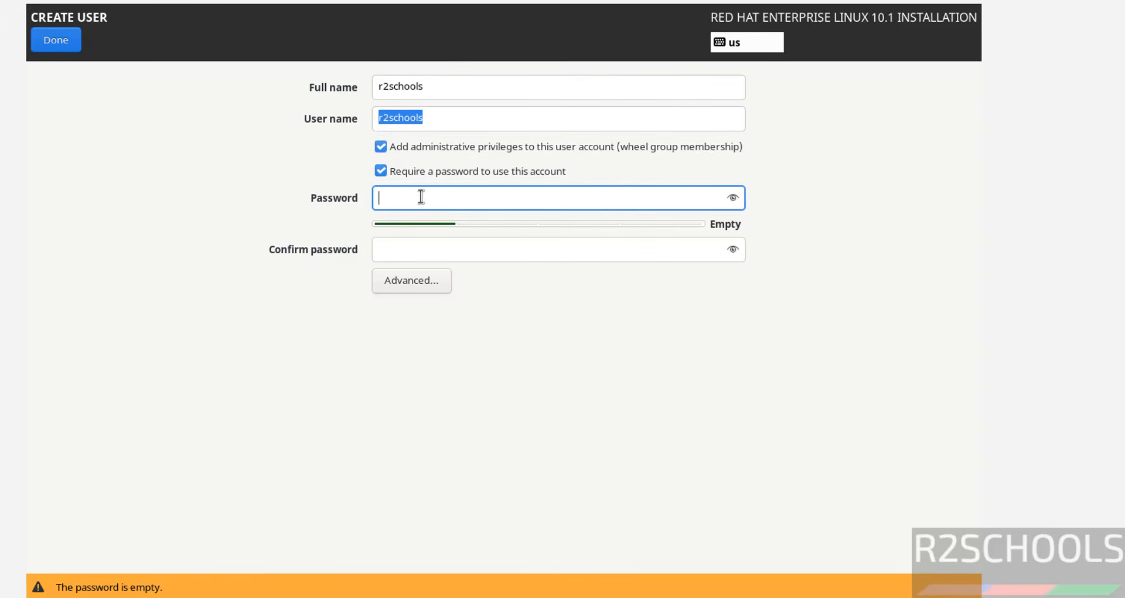
pyautogui.press('Tab')
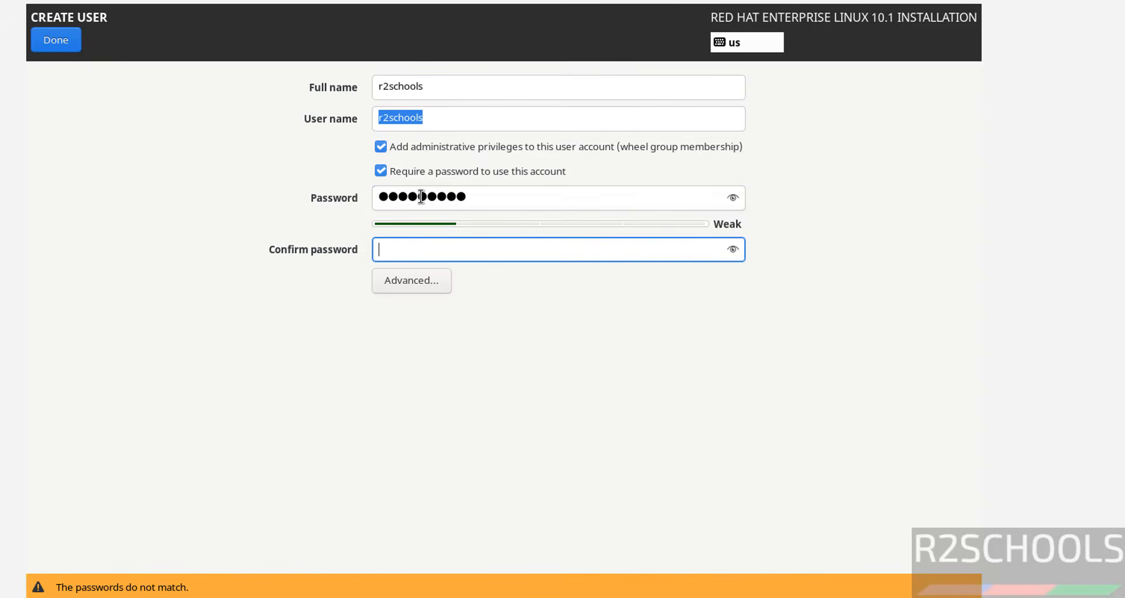
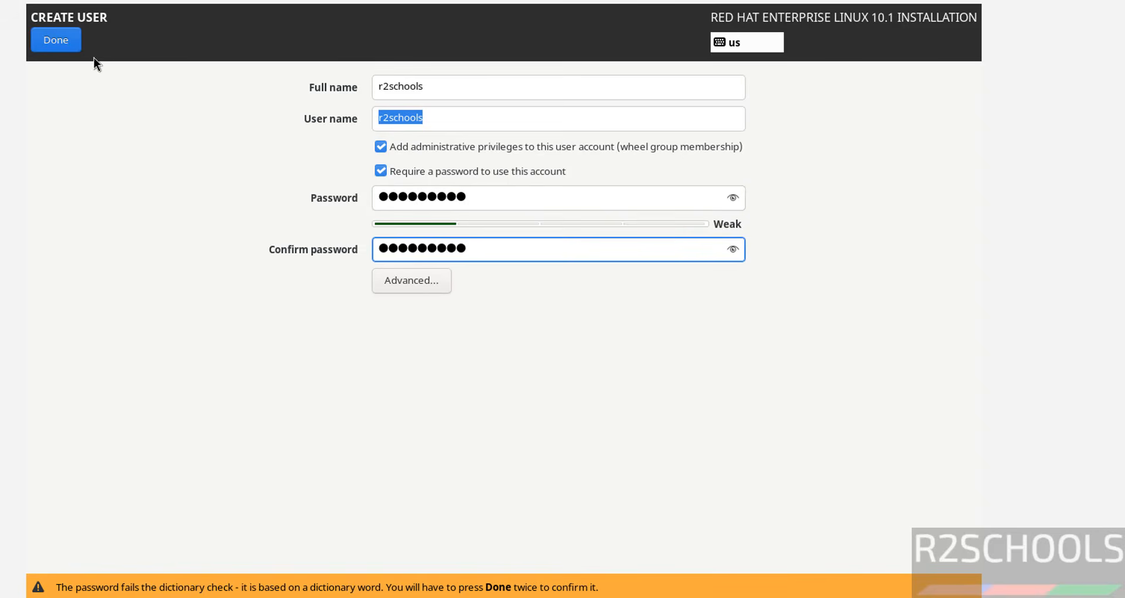
pyautogui.click(56, 40)
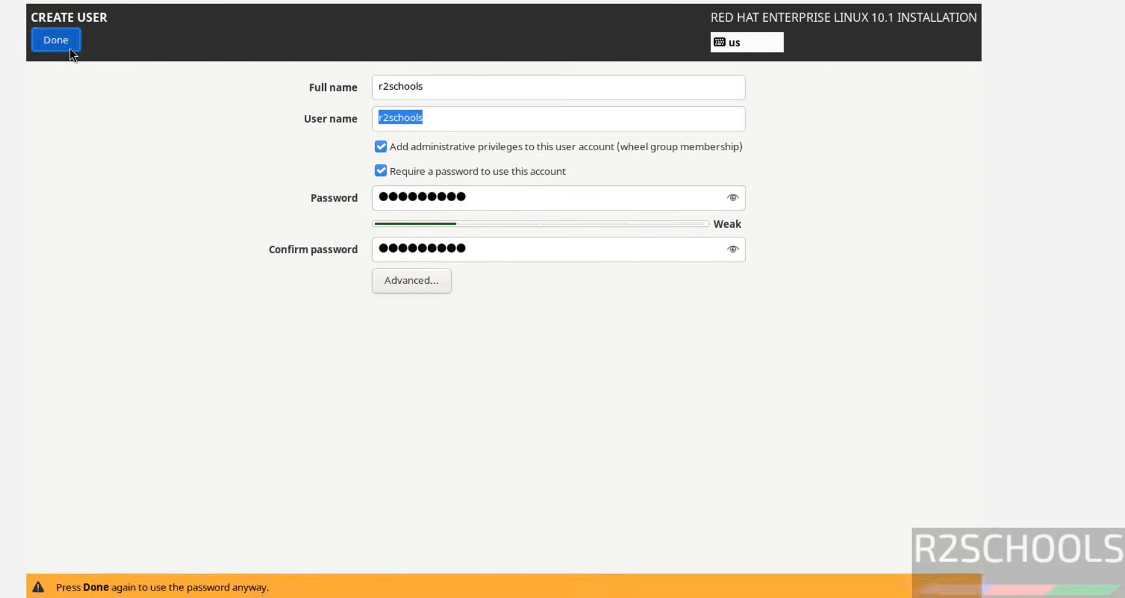
pyautogui.click(55, 40)
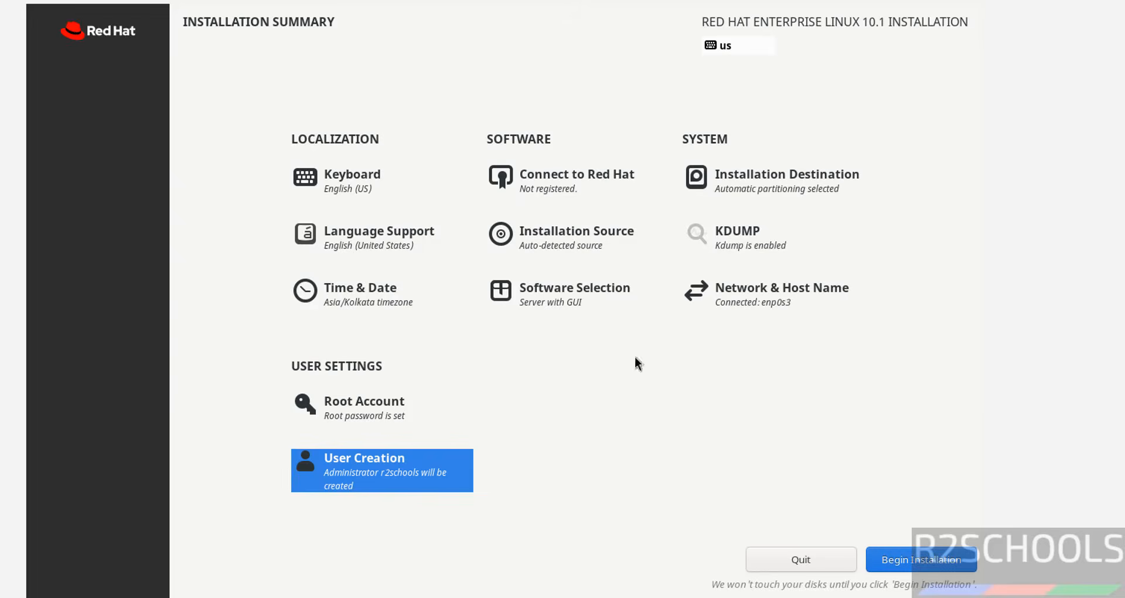
# Step: Select Server with GUI as the base environment and add the DNS Name Server software
pyautogui.click(540, 292)
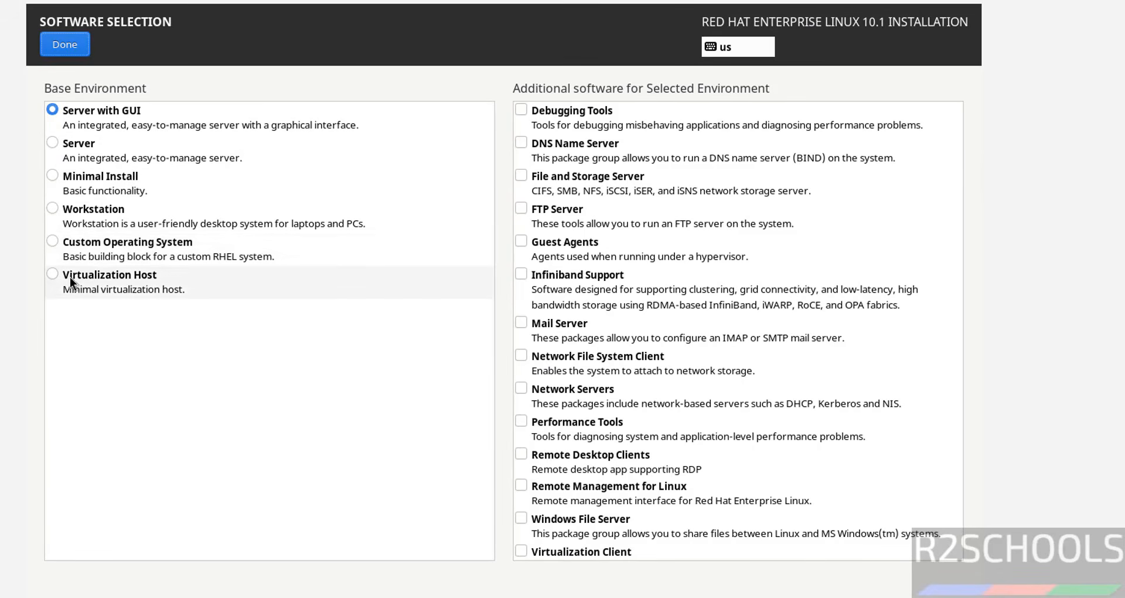
pyautogui.click(72, 139)
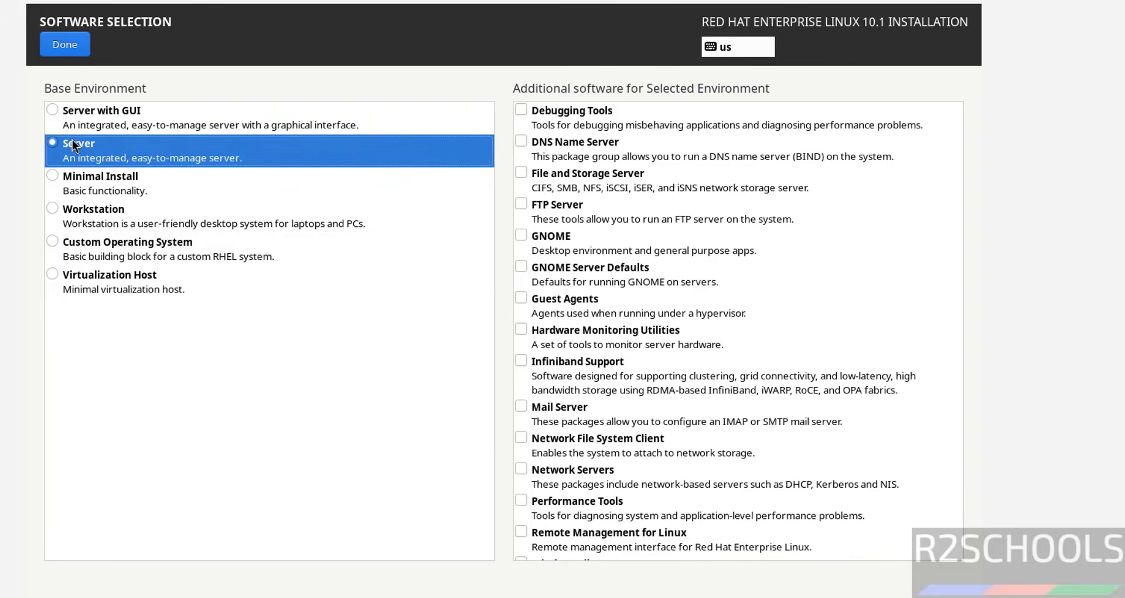
pyautogui.click(97, 114)
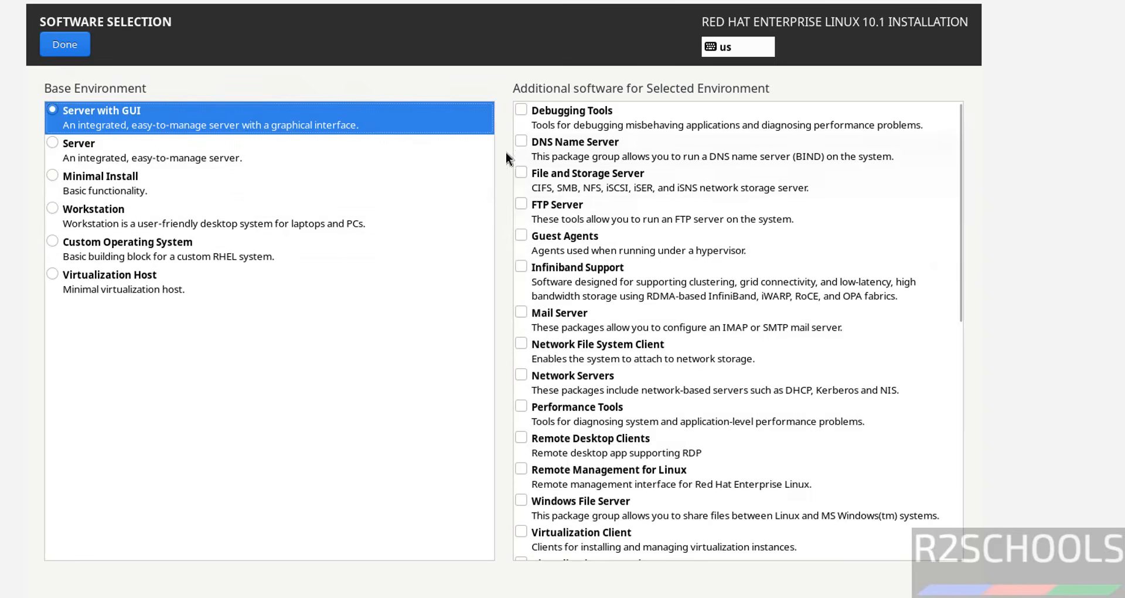
pyautogui.click(522, 142)
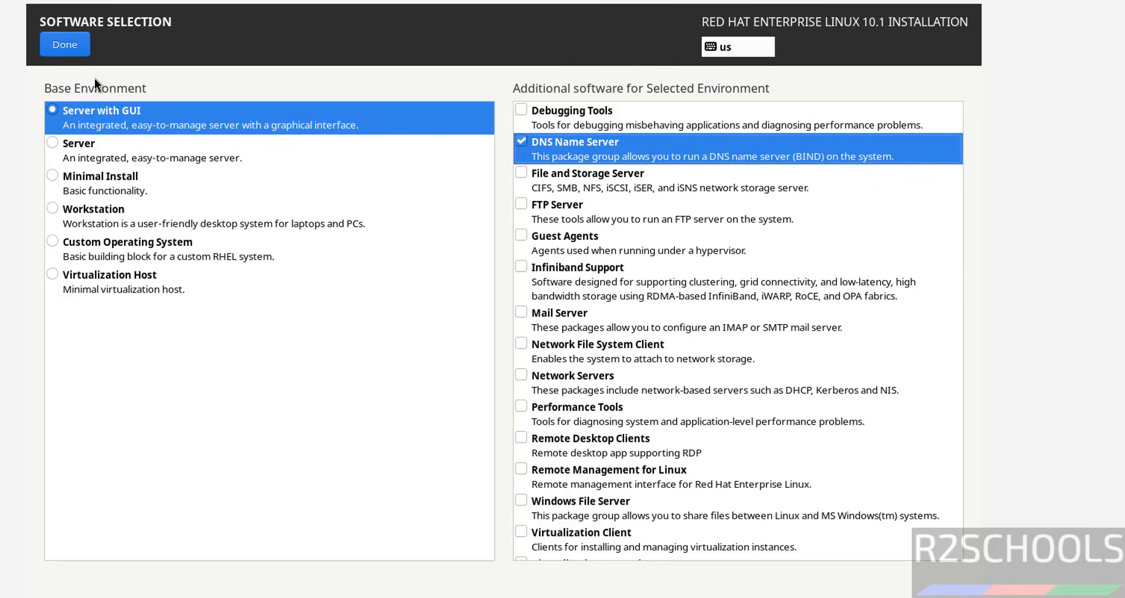
pyautogui.click(71, 51)
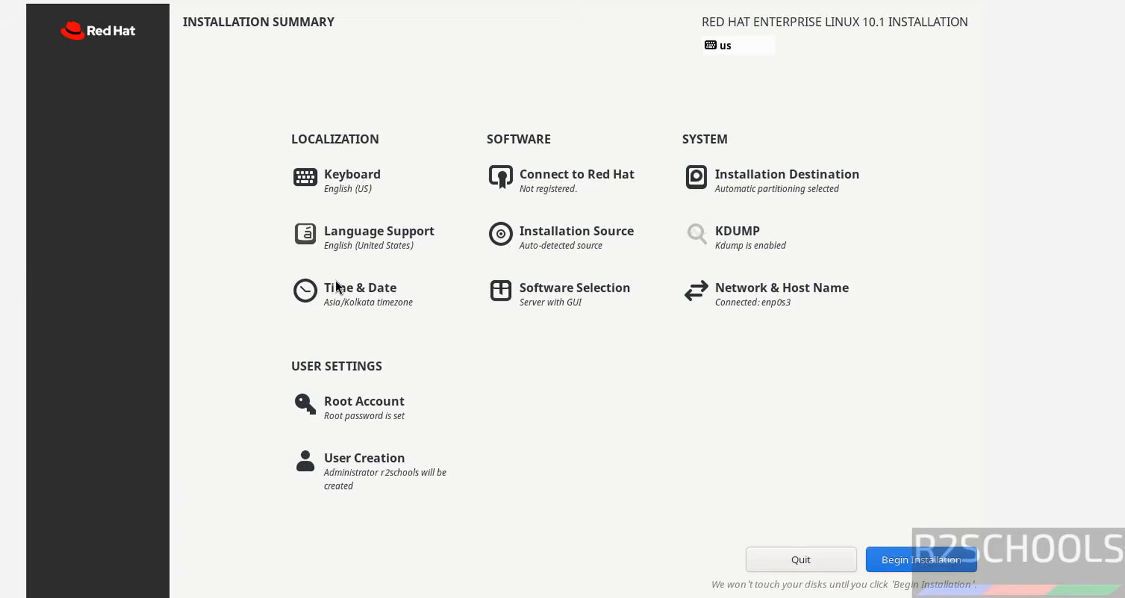
# Step: Review the time zone and date settings, keeping region Asia, city Kolkata, and automatic date and time
pyautogui.click(381, 302)
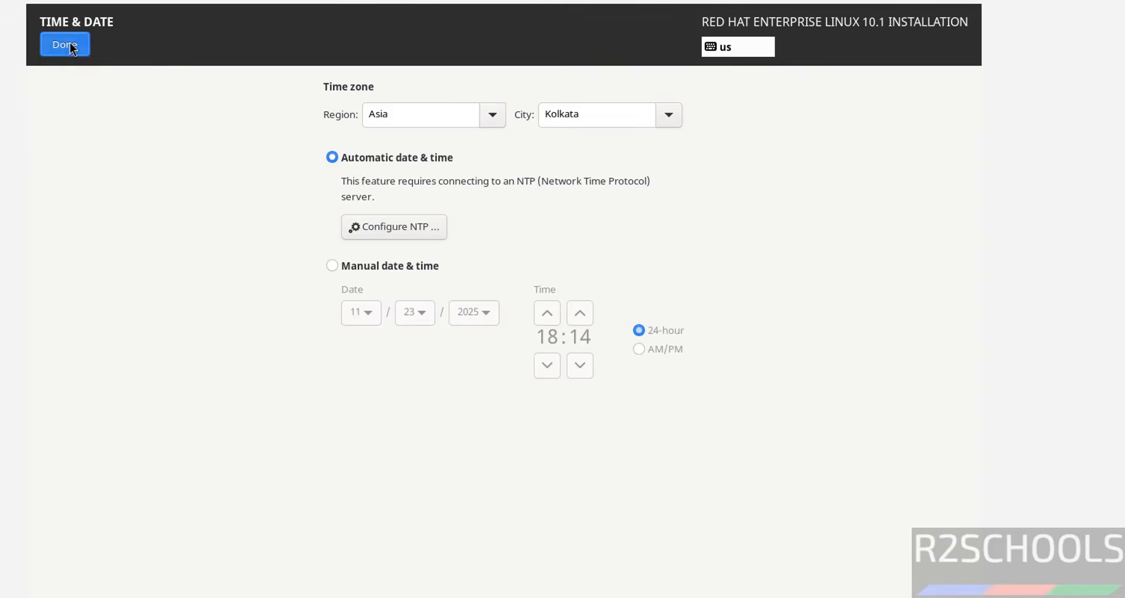
pyautogui.click(494, 117)
pyautogui.click(494, 118)
pyautogui.click(74, 49)
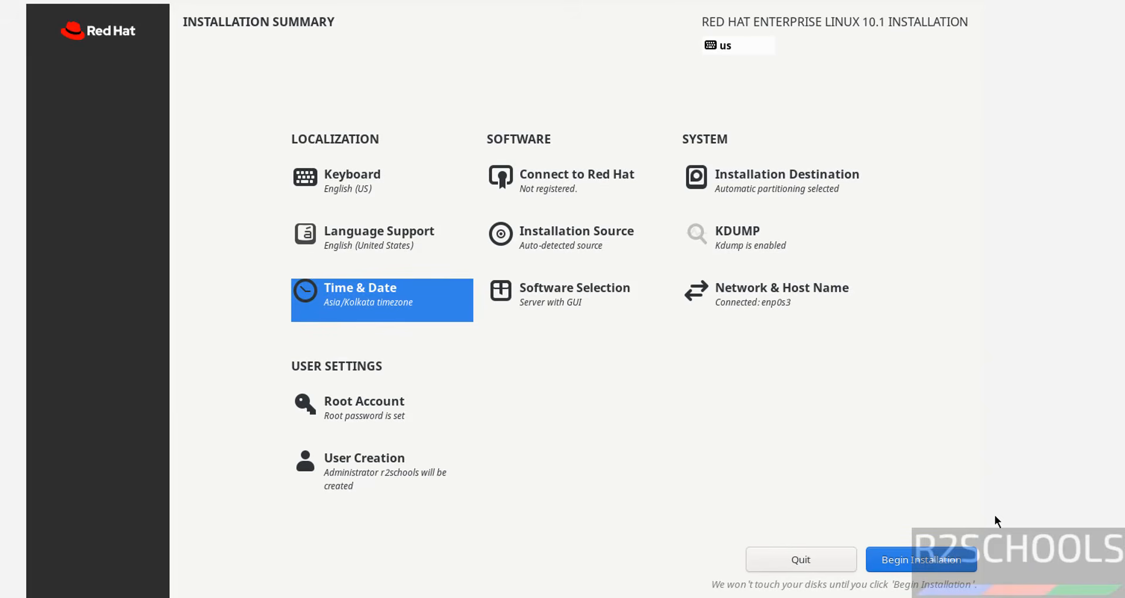
# Step: Begin the Red Hat Enterprise Linux 10.1 installation and reboot the system when it completes
pyautogui.click(938, 561)
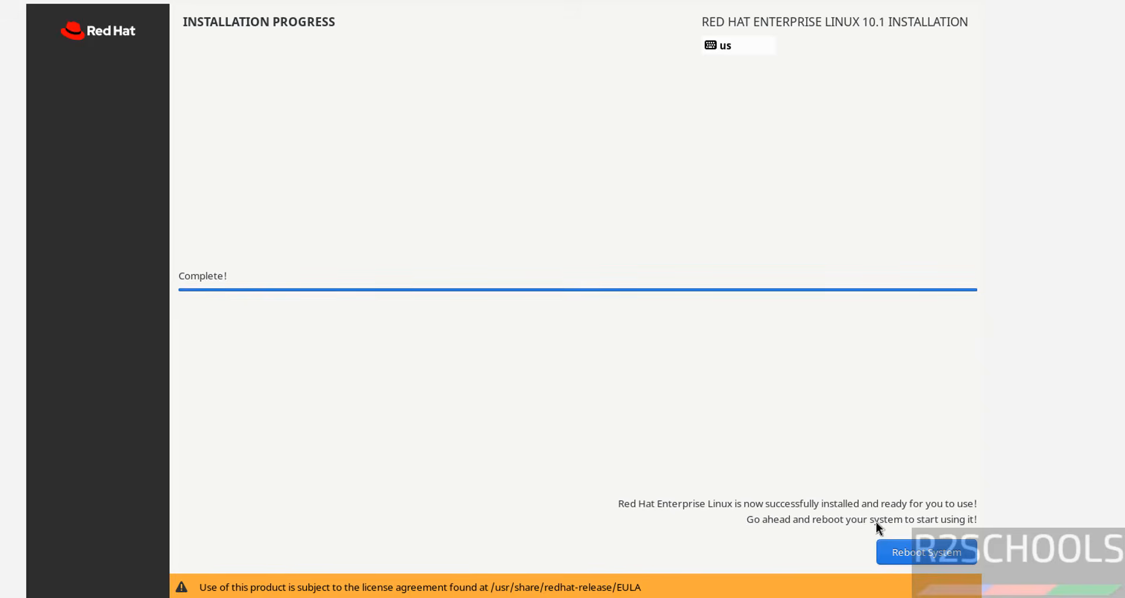
pyautogui.click(906, 554)
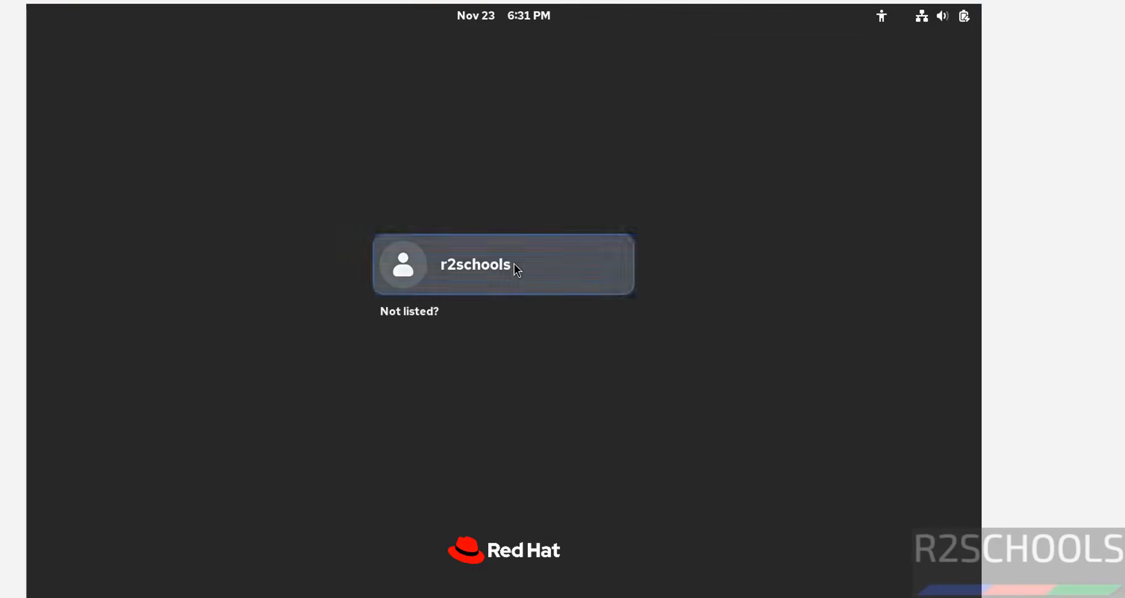
# Step: Log in to the r2schools account with its password and skip the welcome tour
pyautogui.click(515, 263)
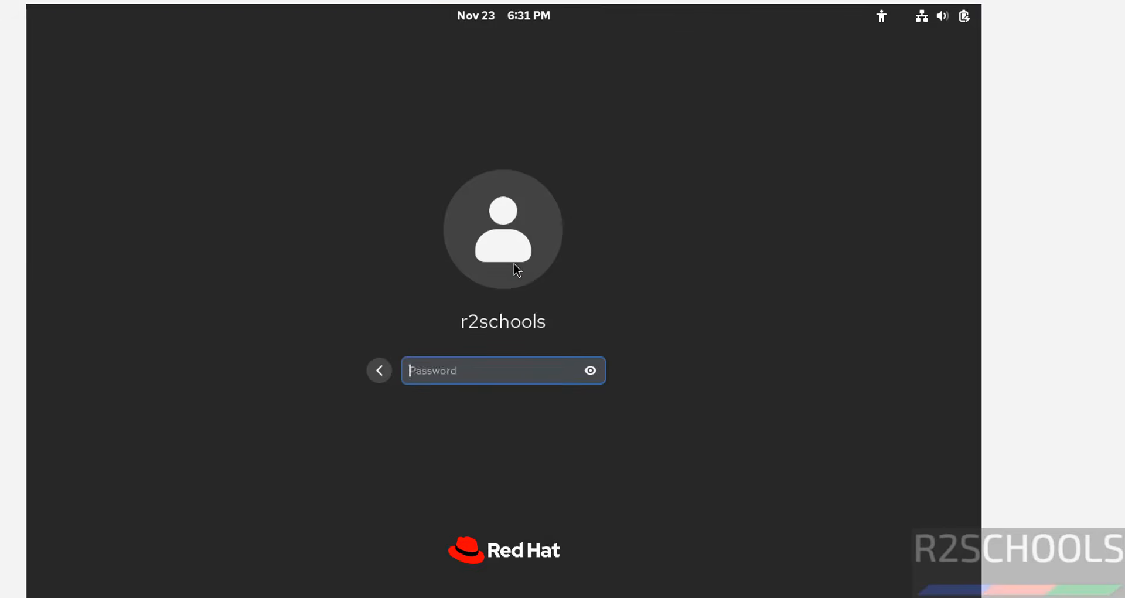
pyautogui.write('r2schools')
pyautogui.press('Return')
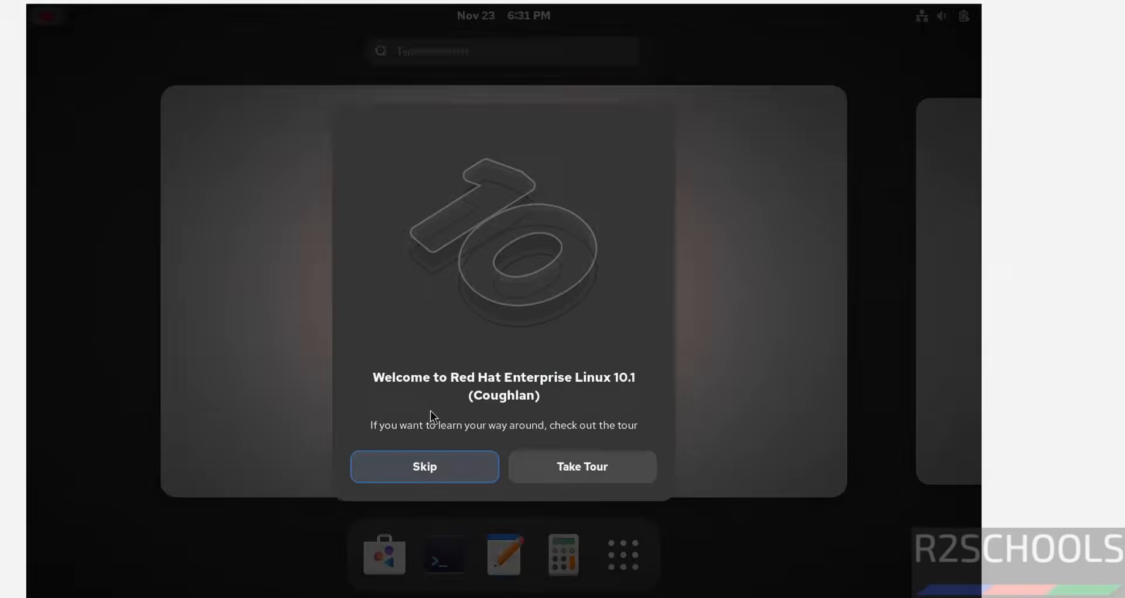
pyautogui.click(399, 465)
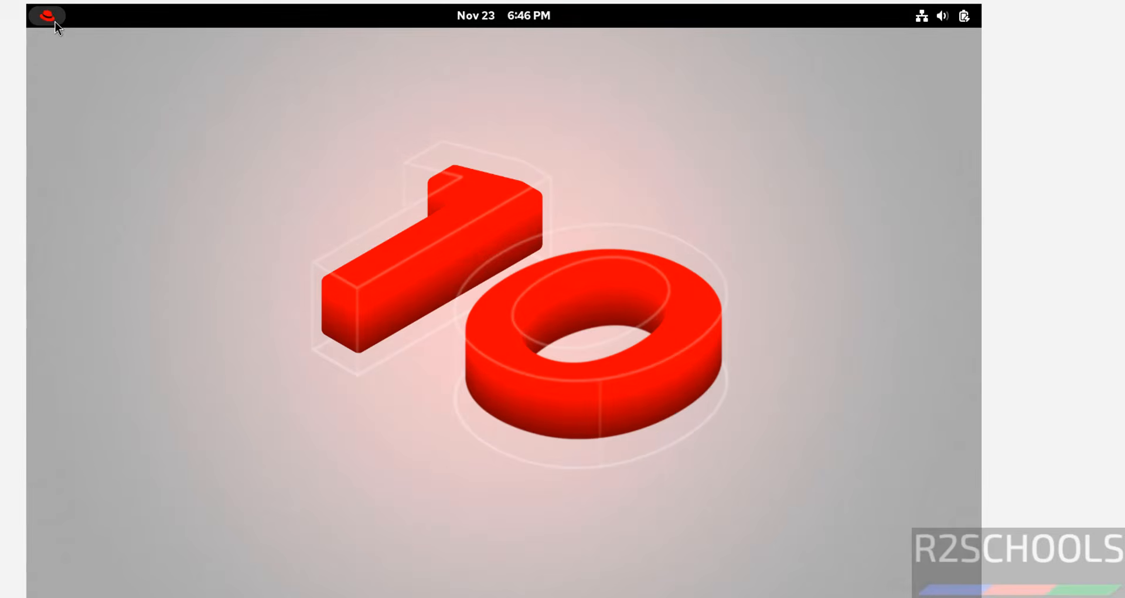
# Step: Open a Terminal window from the desktop overview and move it clear of the desktop's center
pyautogui.click(55, 22)
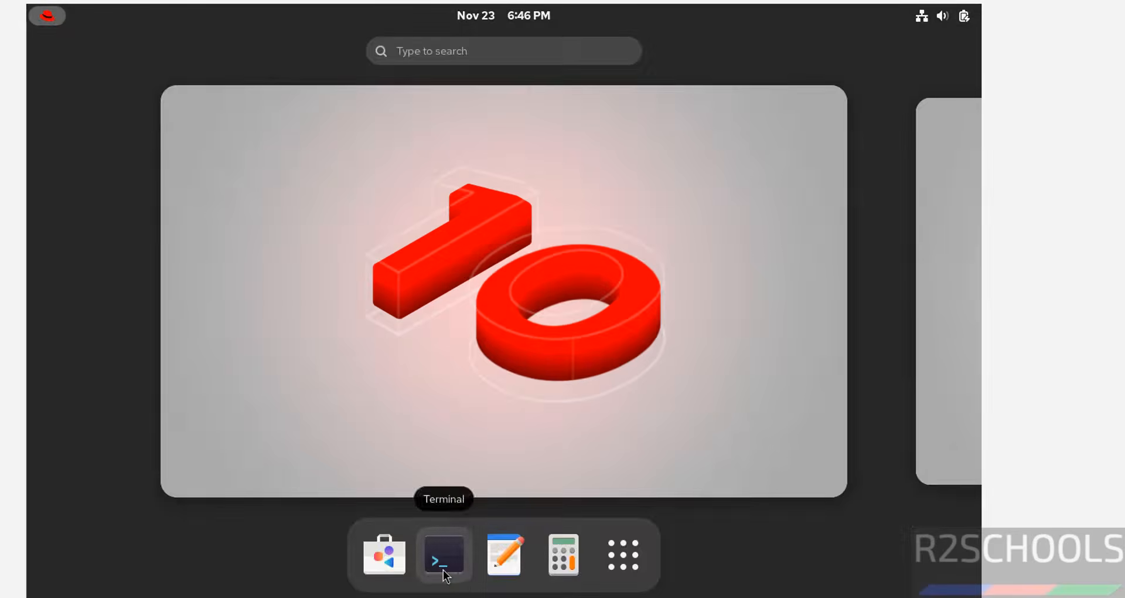
pyautogui.click(443, 554)
pyautogui.moveTo(372, 105); pyautogui.dragTo(181, 50)
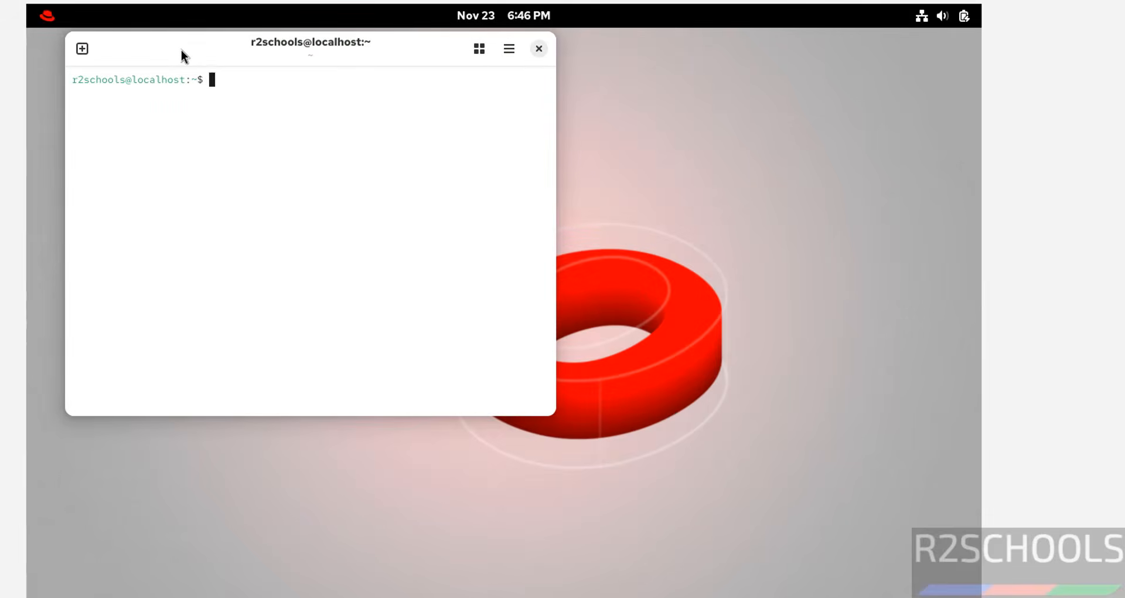
# Step: Set the terminal's color palette to the first white one in the second row of its appearance preferences
pyautogui.click(511, 58)
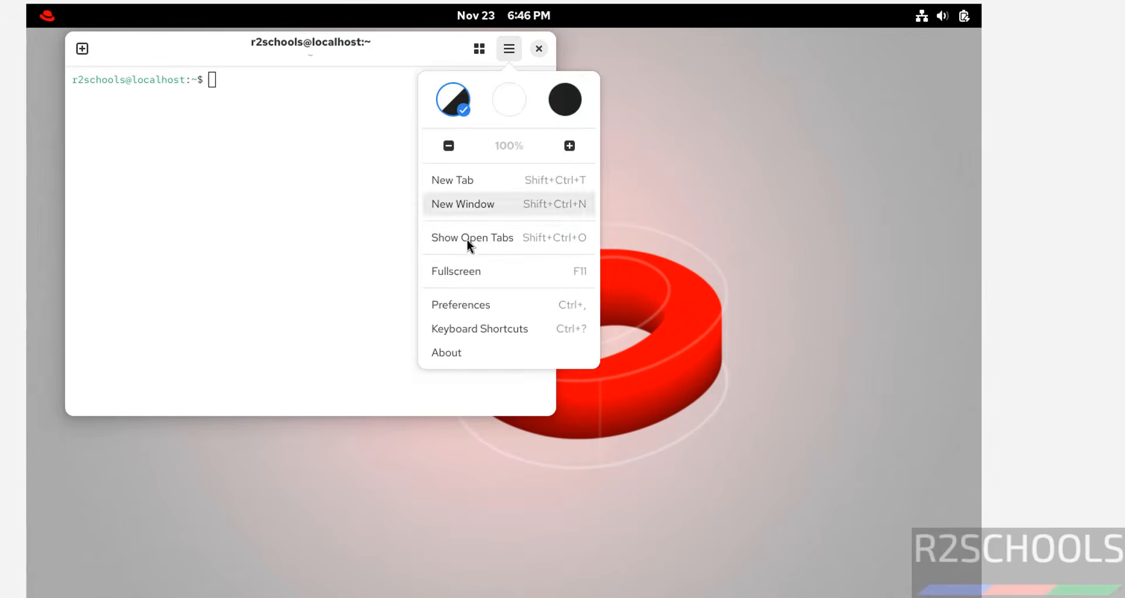
pyautogui.click(457, 304)
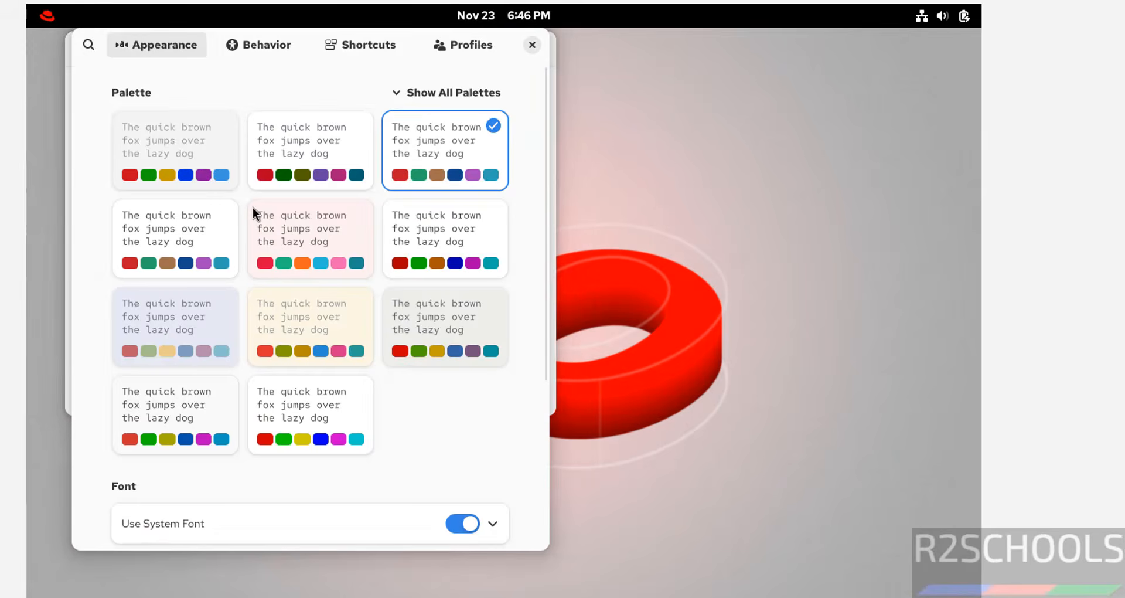
pyautogui.click(163, 237)
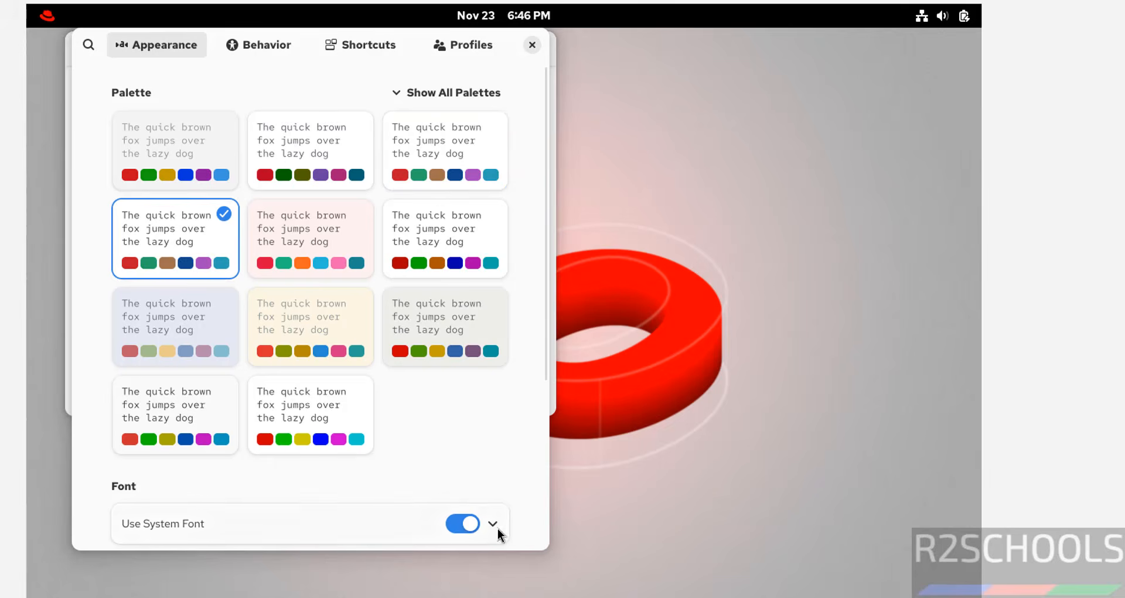
# Step: Replace the terminal's system font with the custom font Red Hat Mono Bold at size 15 and close the preferences
pyautogui.scroll(-5, 541, 443)
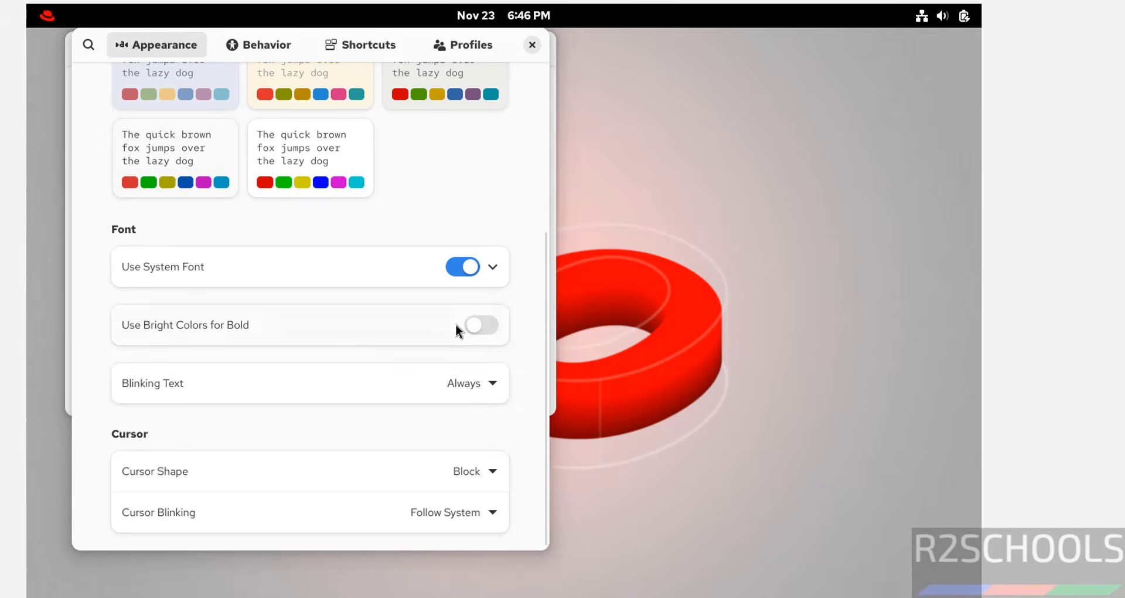
pyautogui.click(455, 267)
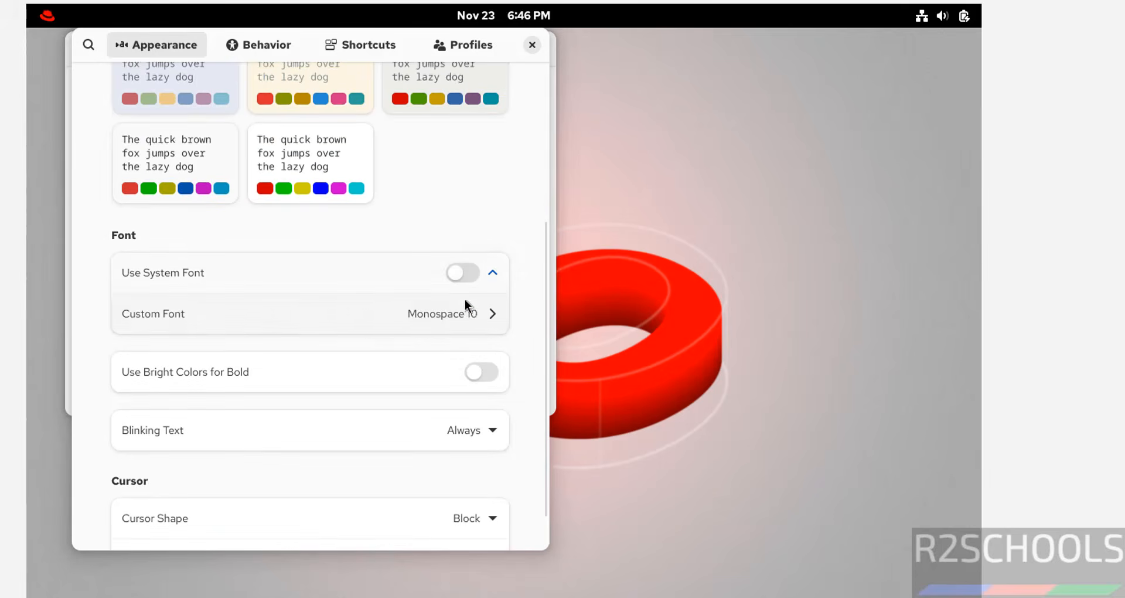
pyautogui.click(472, 316)
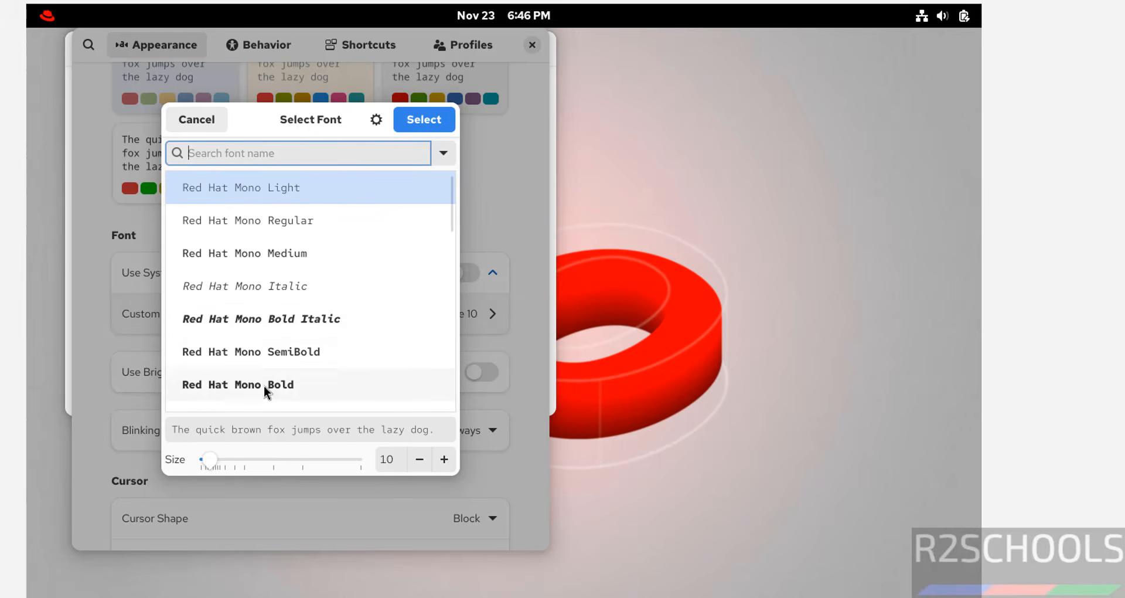
pyautogui.click(291, 386)
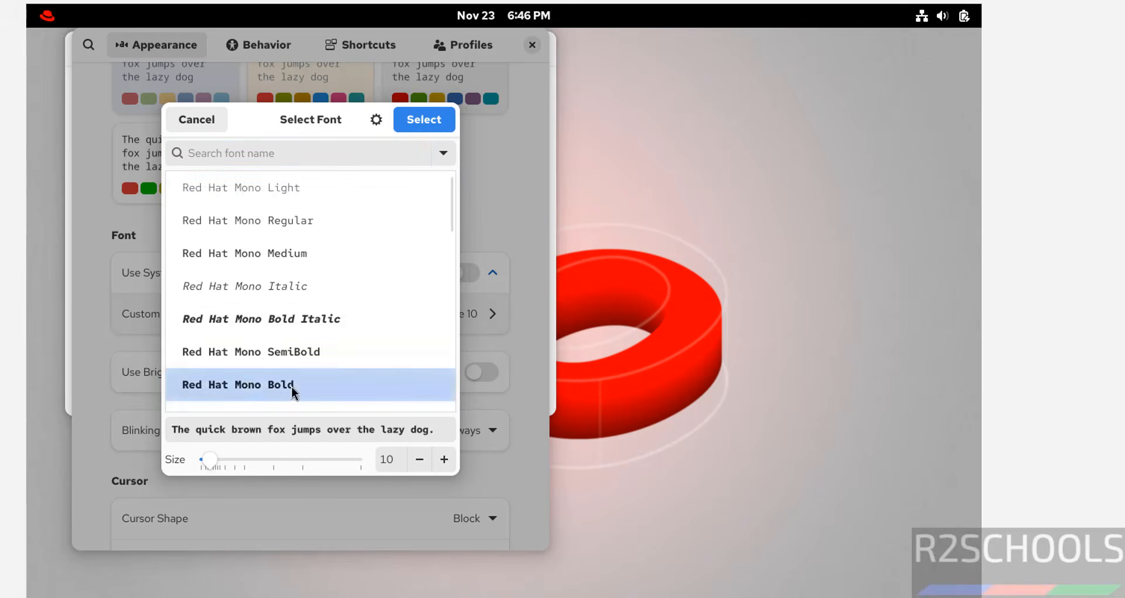
pyautogui.click(445, 460)
pyautogui.click(444, 460)
pyautogui.click(444, 459)
pyautogui.click(445, 460)
pyautogui.click(444, 459)
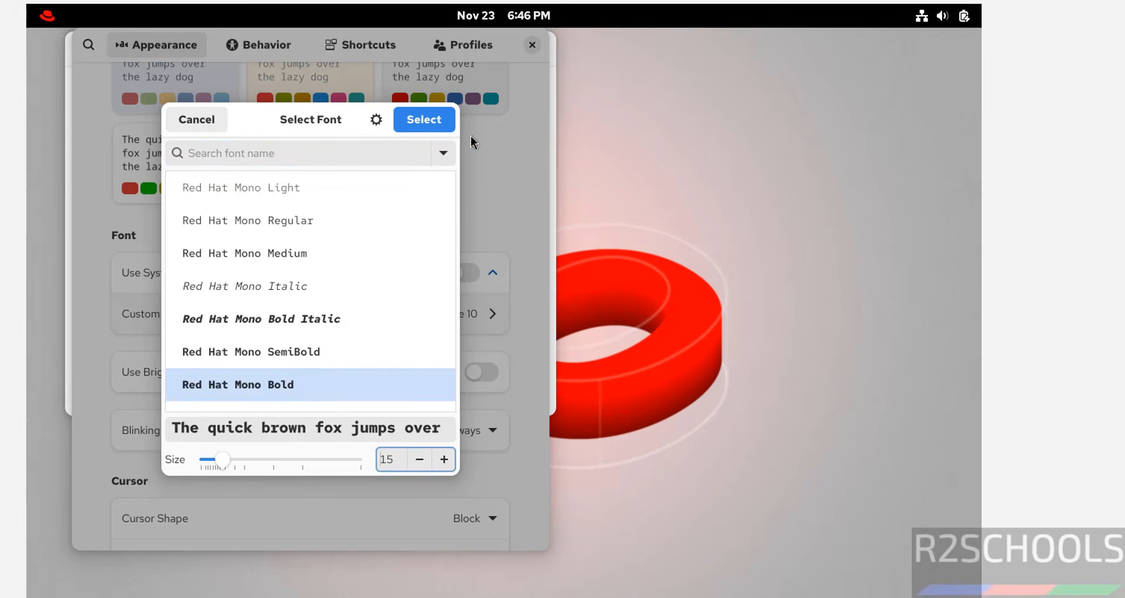
pyautogui.click(440, 119)
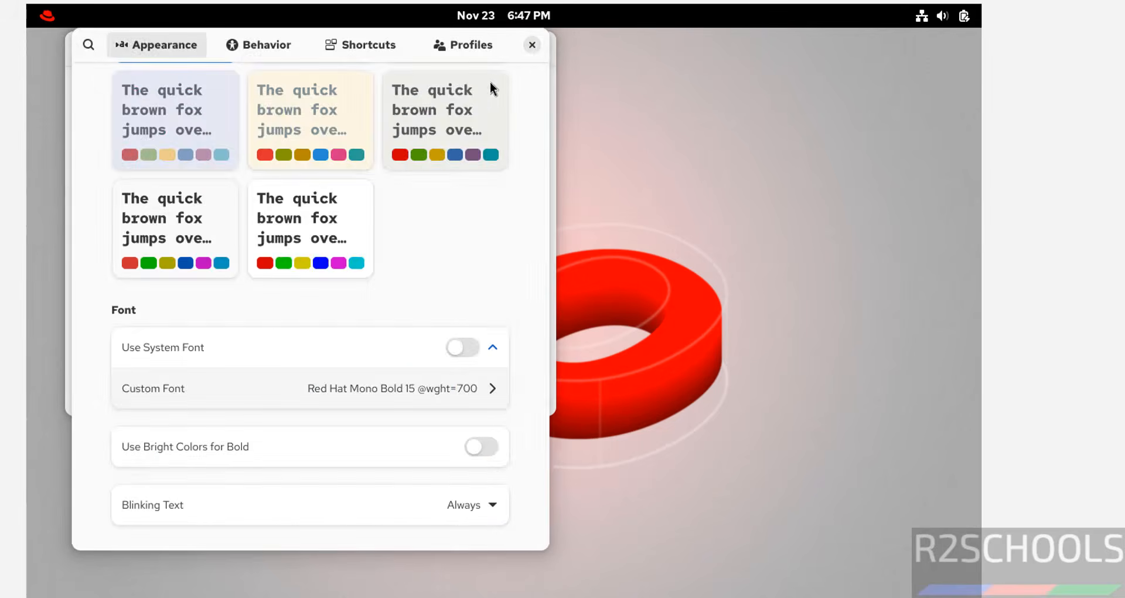
pyautogui.click(535, 50)
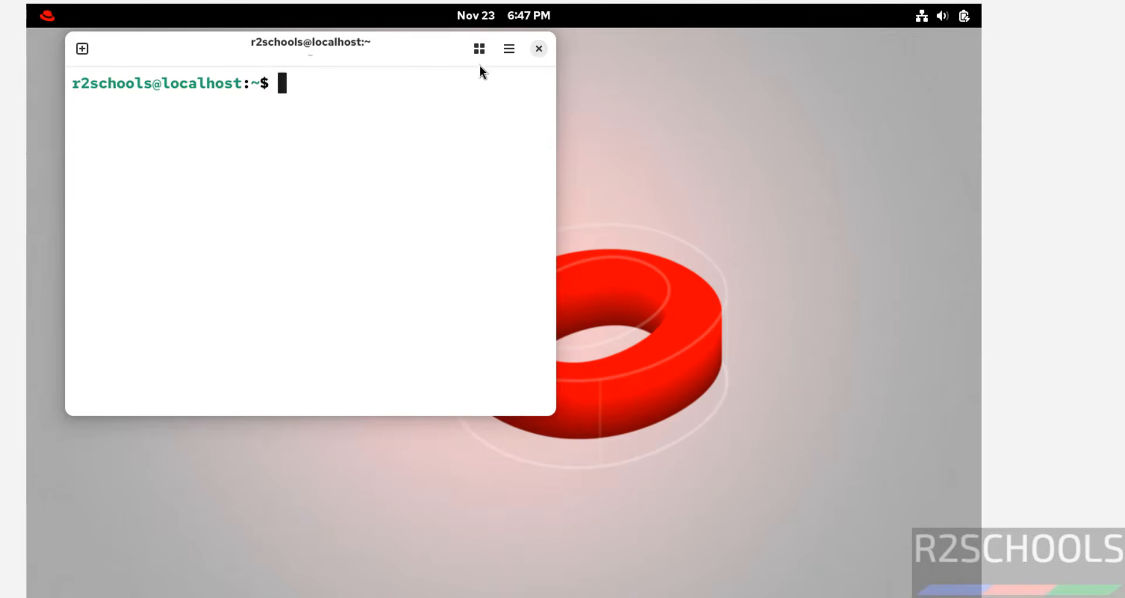
# Step: Check the installed release by running more /etc/os-release, and quit the pager
pyautogui.write('more /etc')
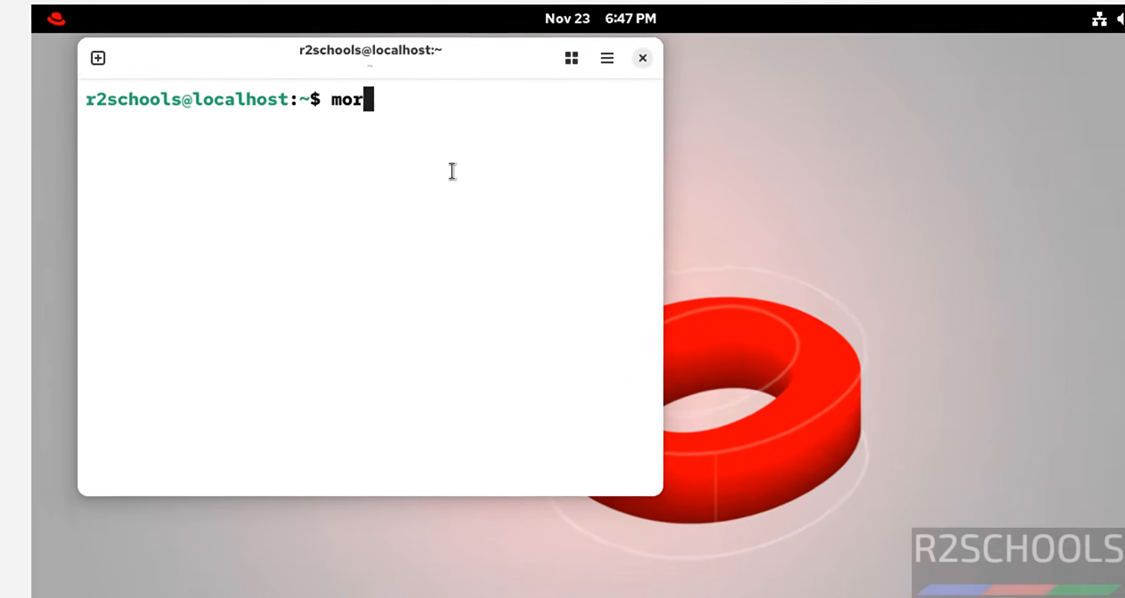
pyautogui.write('/os-re')
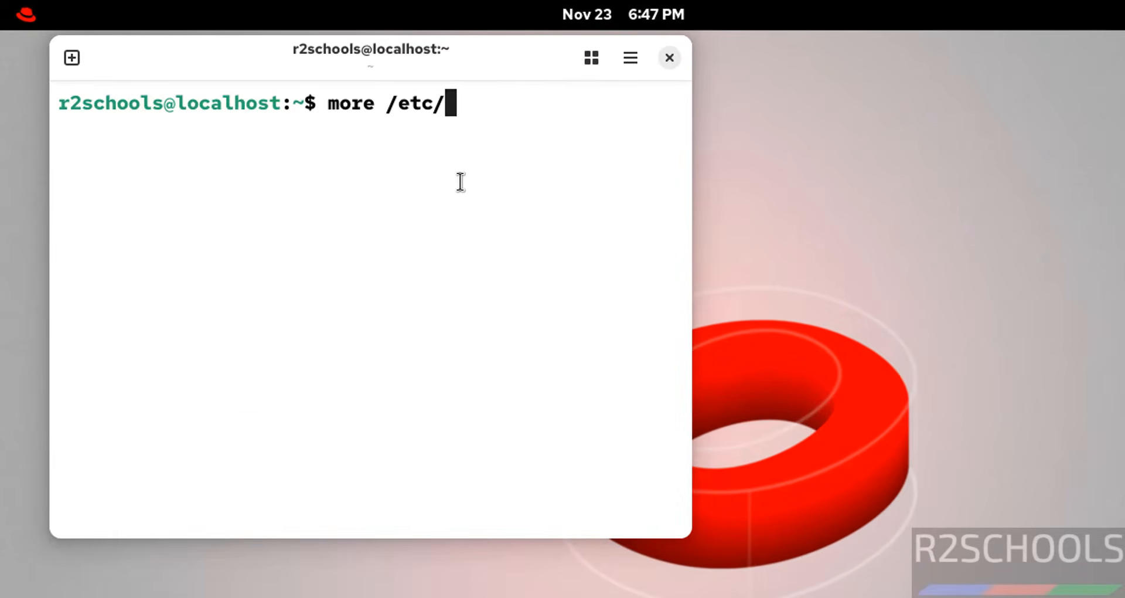
pyautogui.press('Tab')
pyautogui.press('Return')
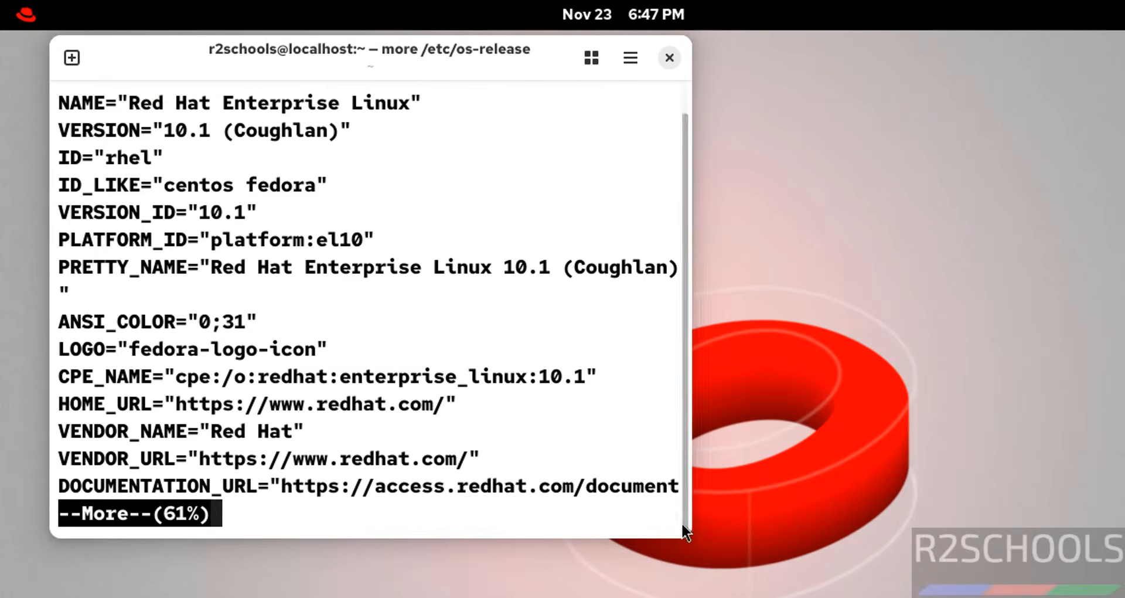
pyautogui.press('q')
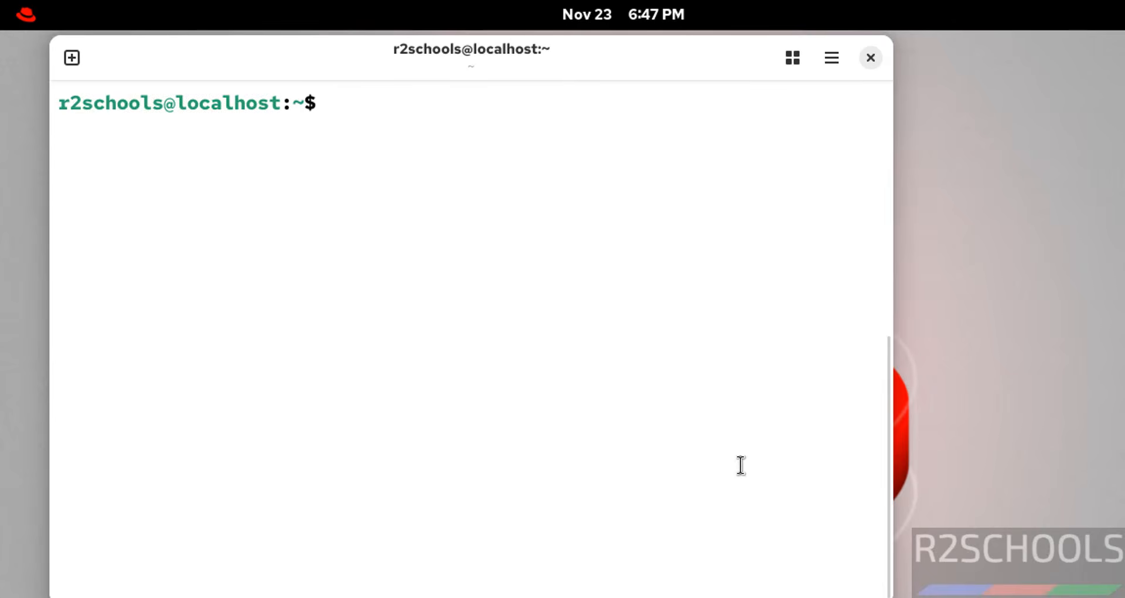
# Step: Try to update the system with sudo dnf update && sudo dnf upgrade, entering the account password for sudo
pyautogui.write('sudo dnf update')
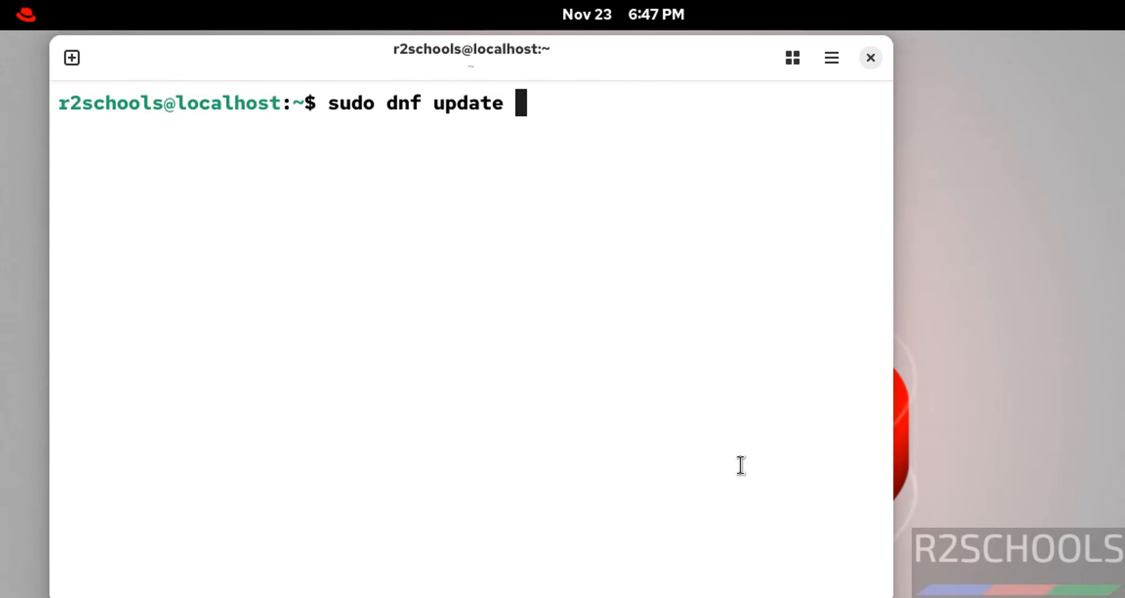
pyautogui.write(' &')
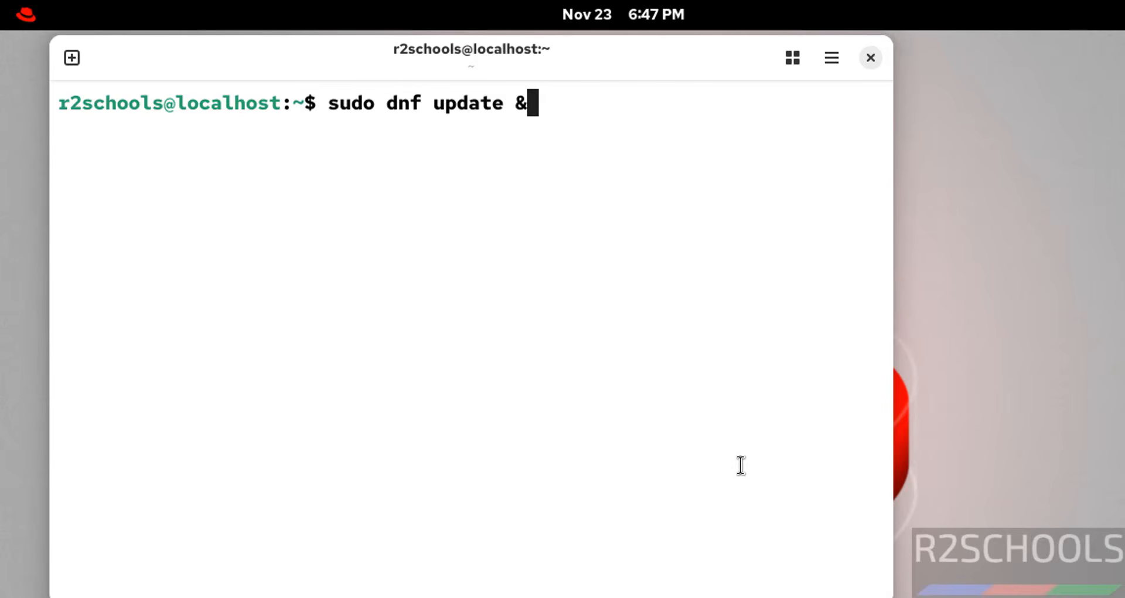
pyautogui.write('& sudo dnf u')
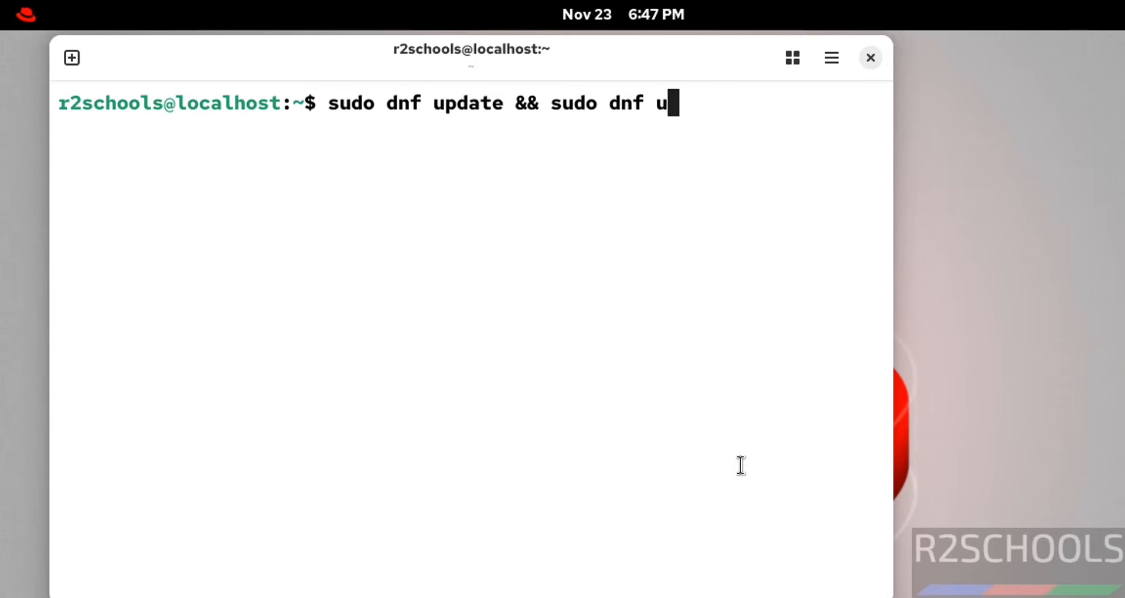
pyautogui.write('pgrade')
pyautogui.press('Return')
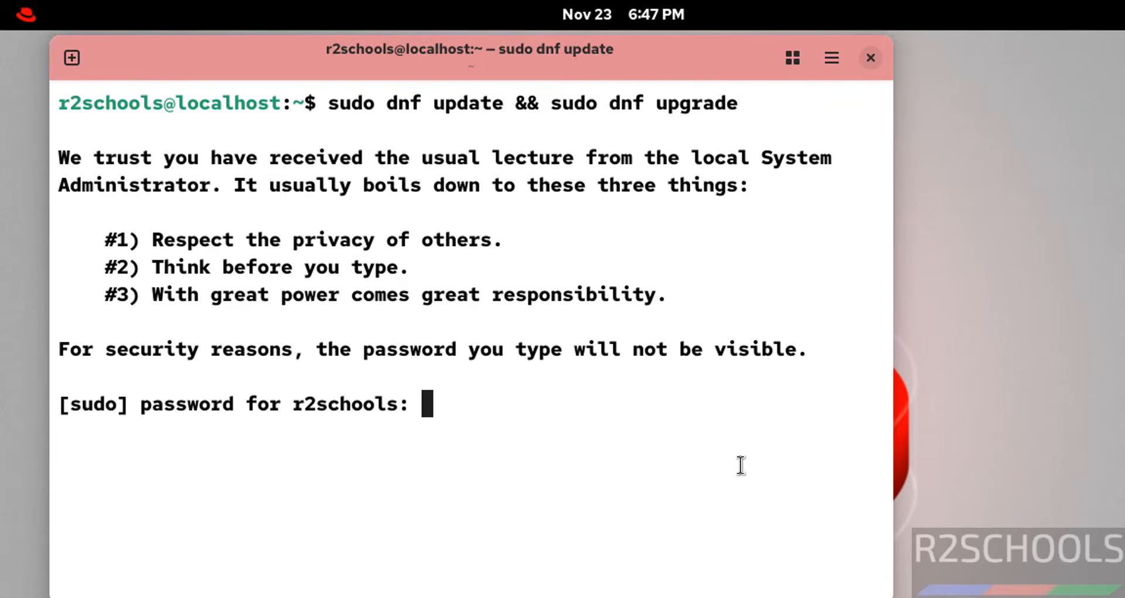
pyautogui.press('Return')
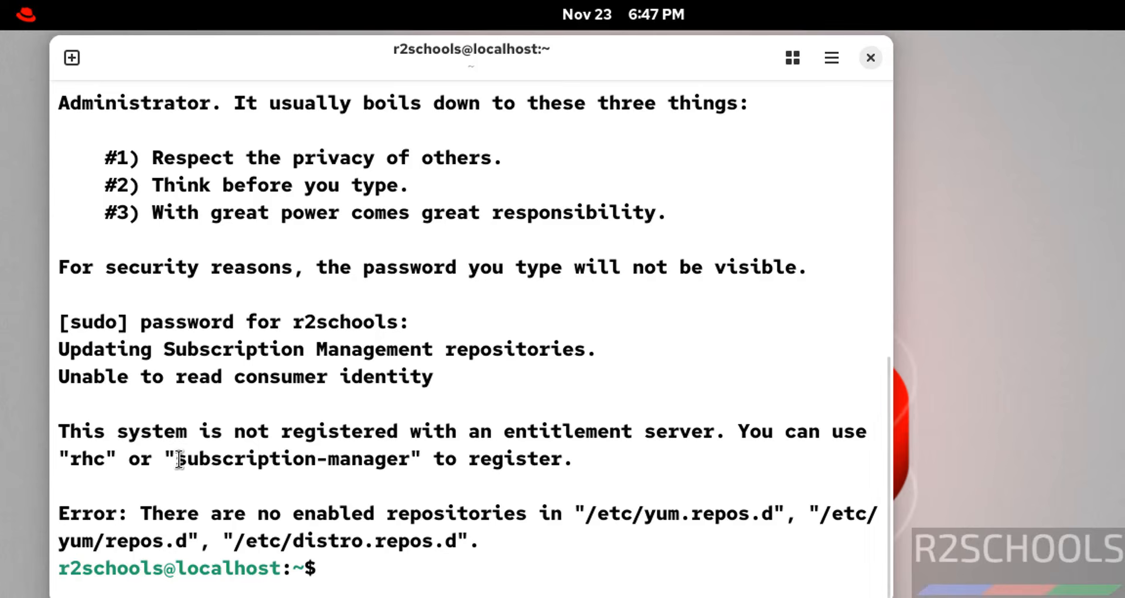
# Step: Open Firefox from the list of all applications and search Google for subscription-manager register
pyautogui.click(18, 26)
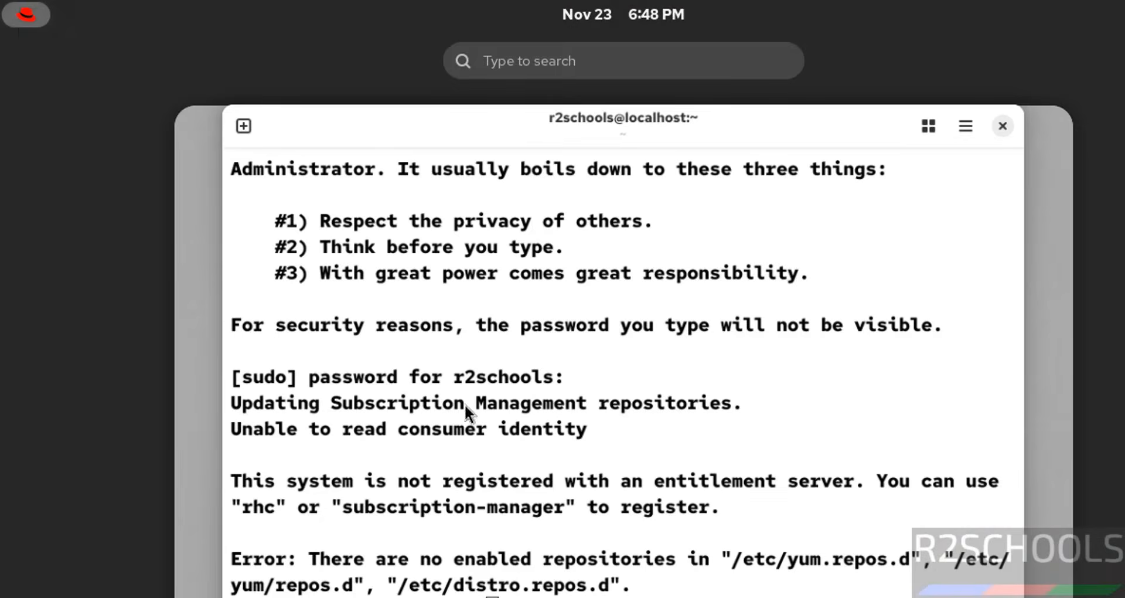
pyautogui.click(880, 595)
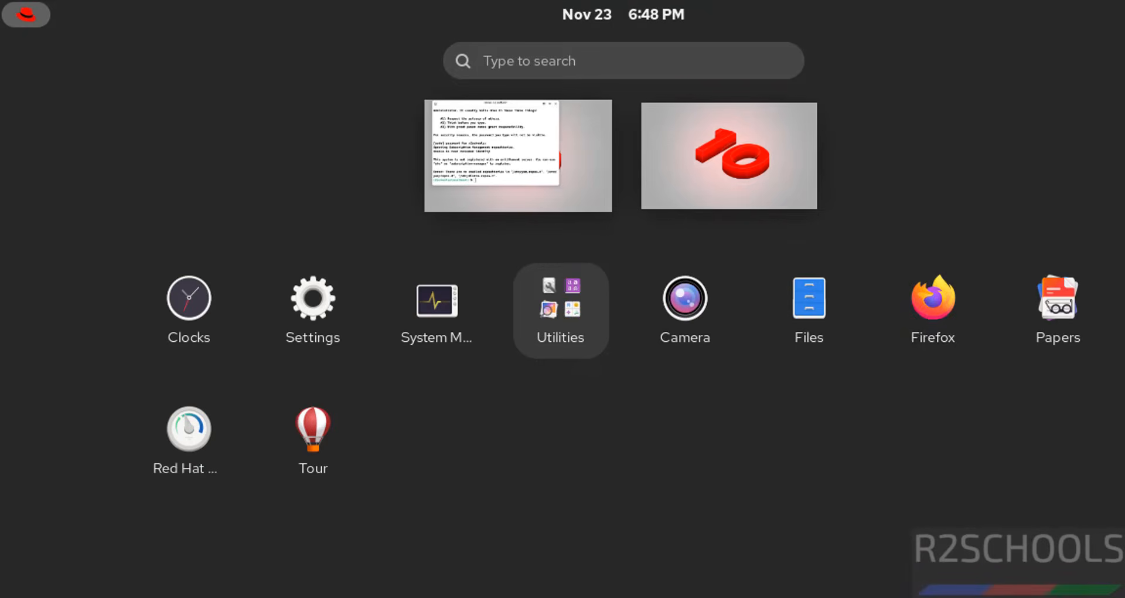
pyautogui.click(934, 336)
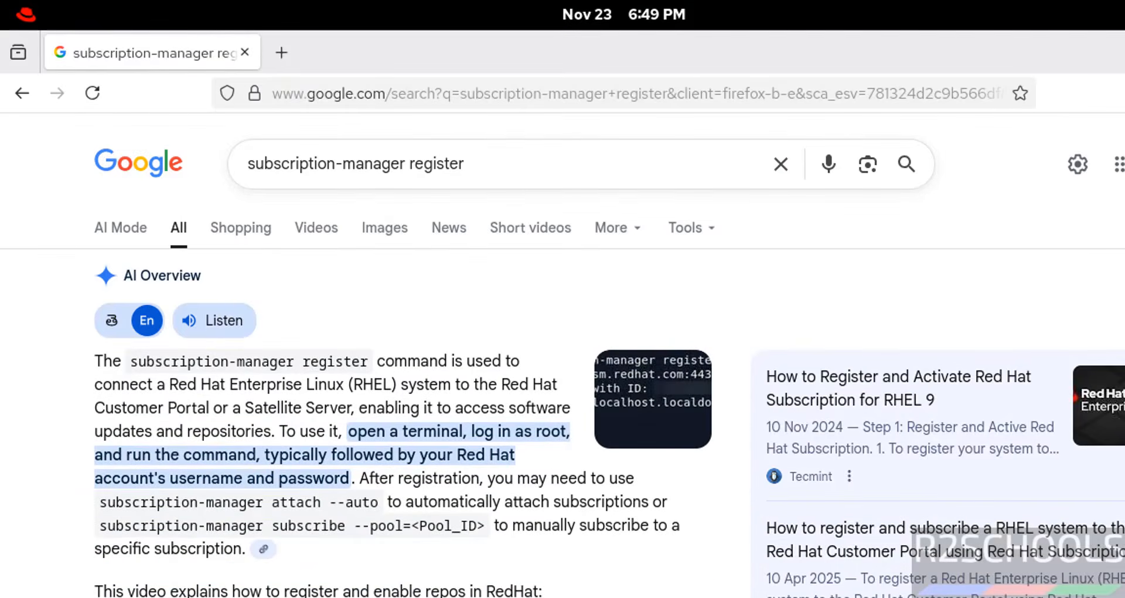
# Step: Copy subscription-manager register --username from the example command in the search results and paste it into the cleared terminal
pyautogui.scroll(-5, 562, 364)
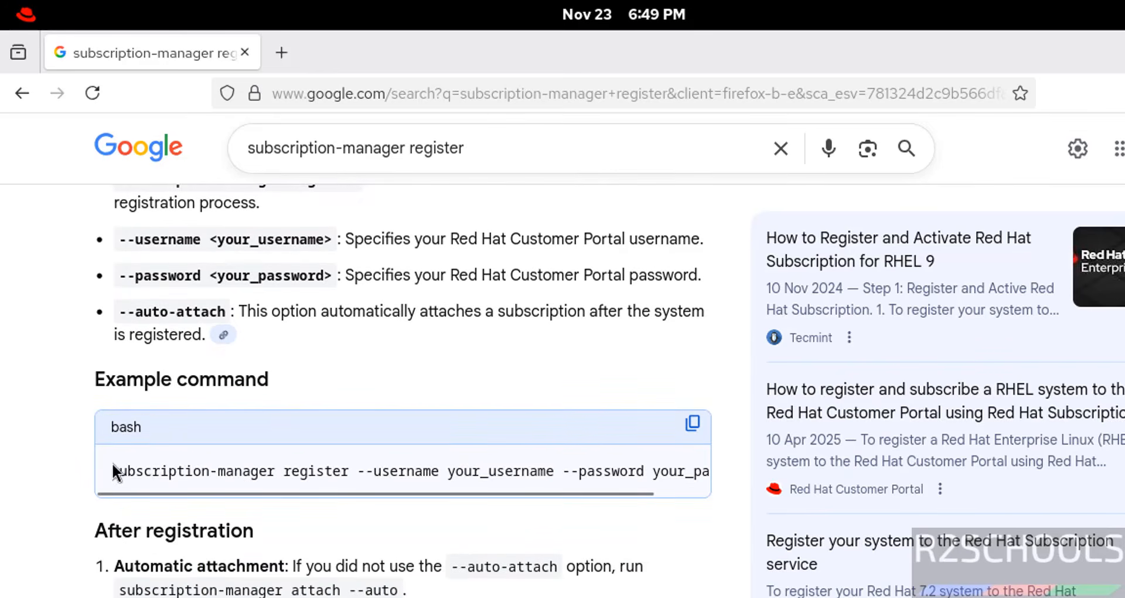
pyautogui.moveTo(108, 472); pyautogui.dragTo(430, 472)
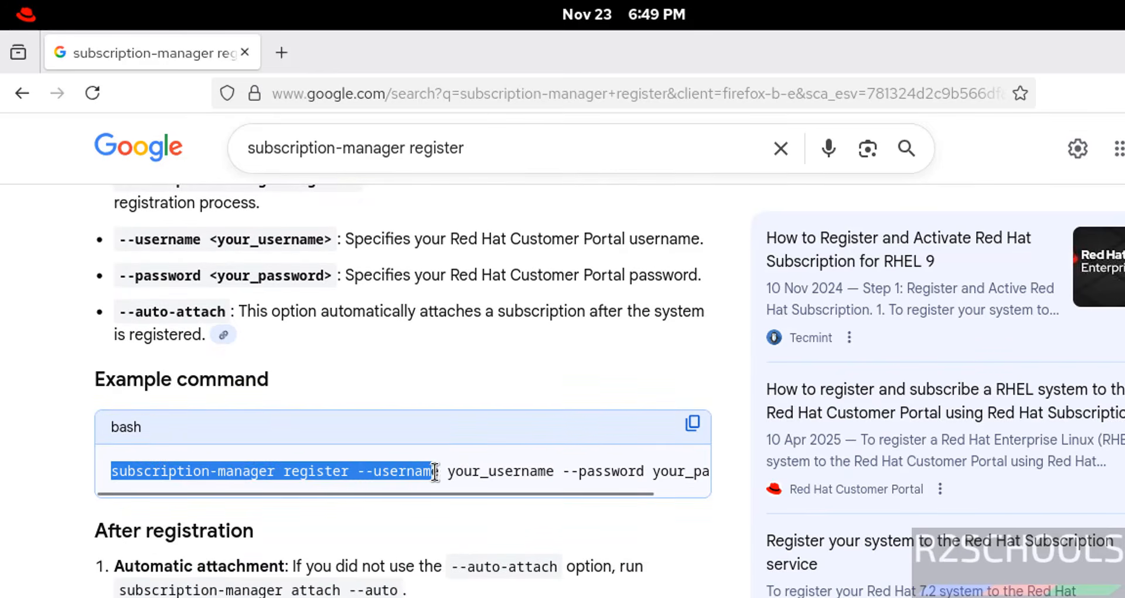
pyautogui.hotkey('alt', 'Tab')
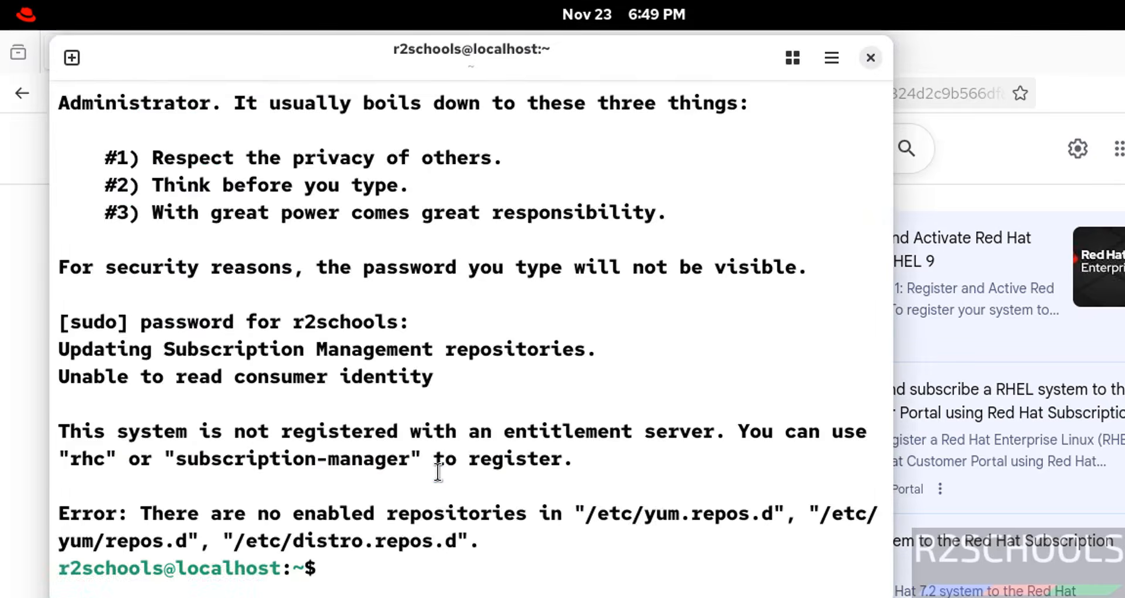
pyautogui.hotkey('ctrl', 'l')
pyautogui.rightClick(360, 377)
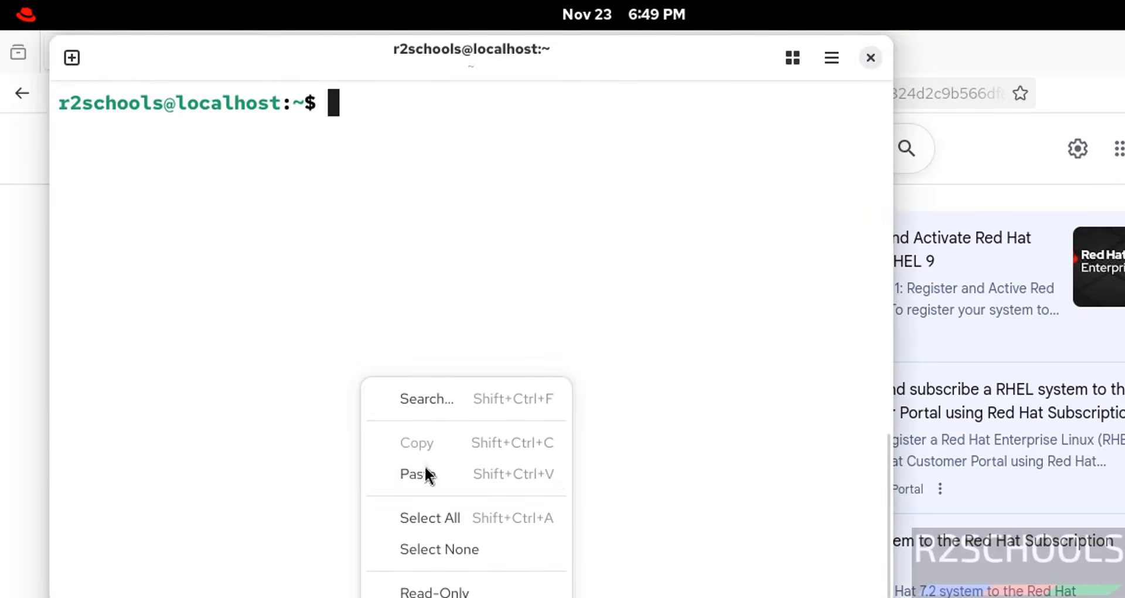
pyautogui.click(427, 485)
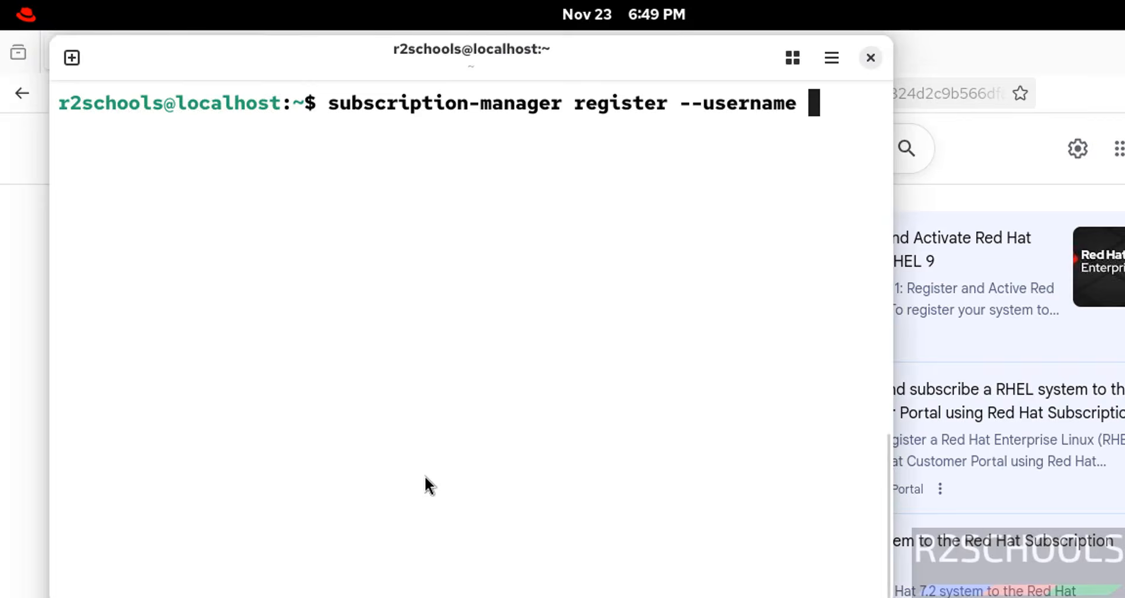
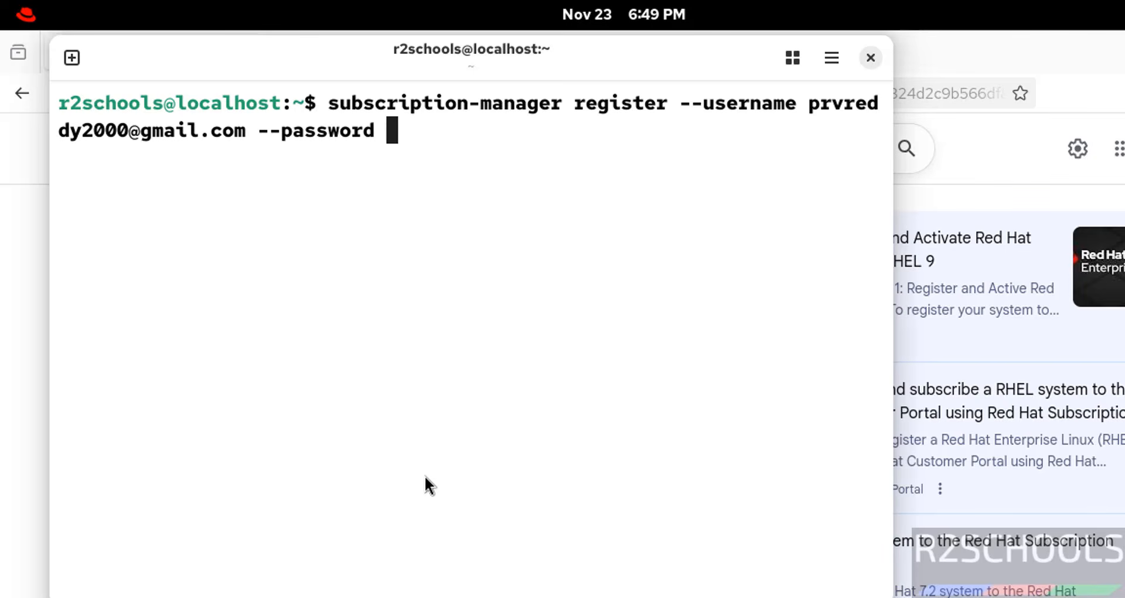
# Step: Register the system by completing the command with sudo in front, the Red Hat account's e-mail and --password with the account password, and dismiss the notification
pyautogui.hotkey('alt', 'Tab')
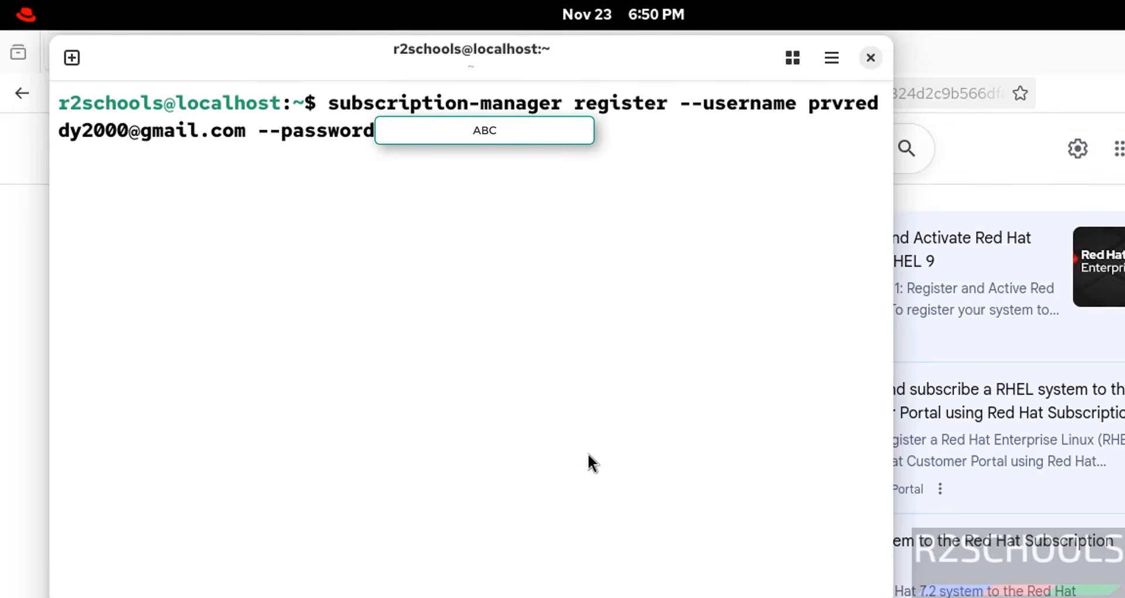
pyautogui.hotkey('ctrl', 'a')
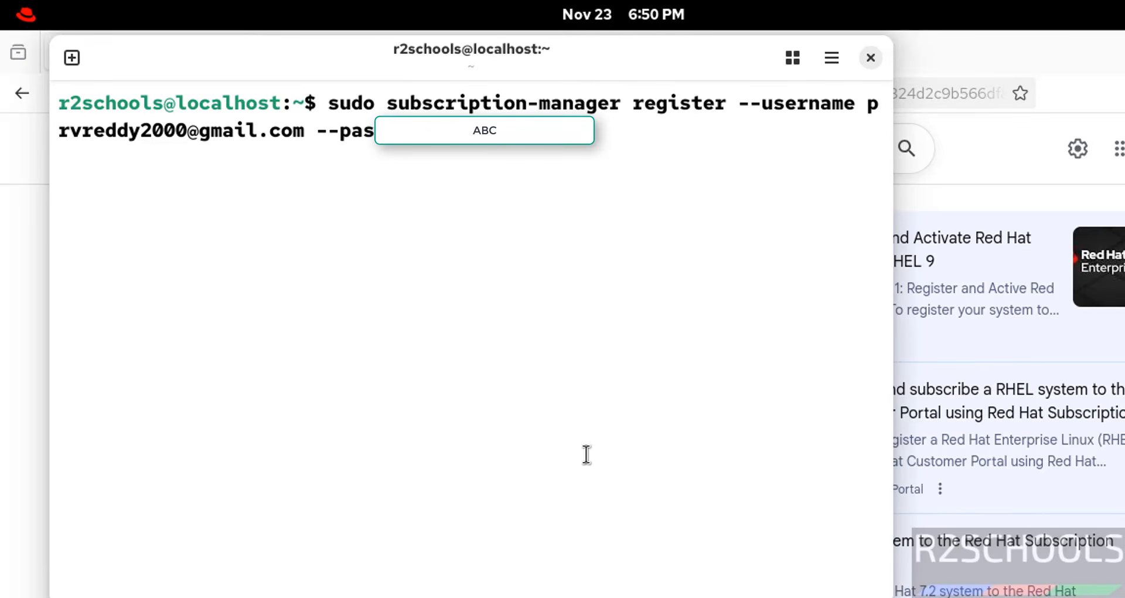
pyautogui.press('Return')
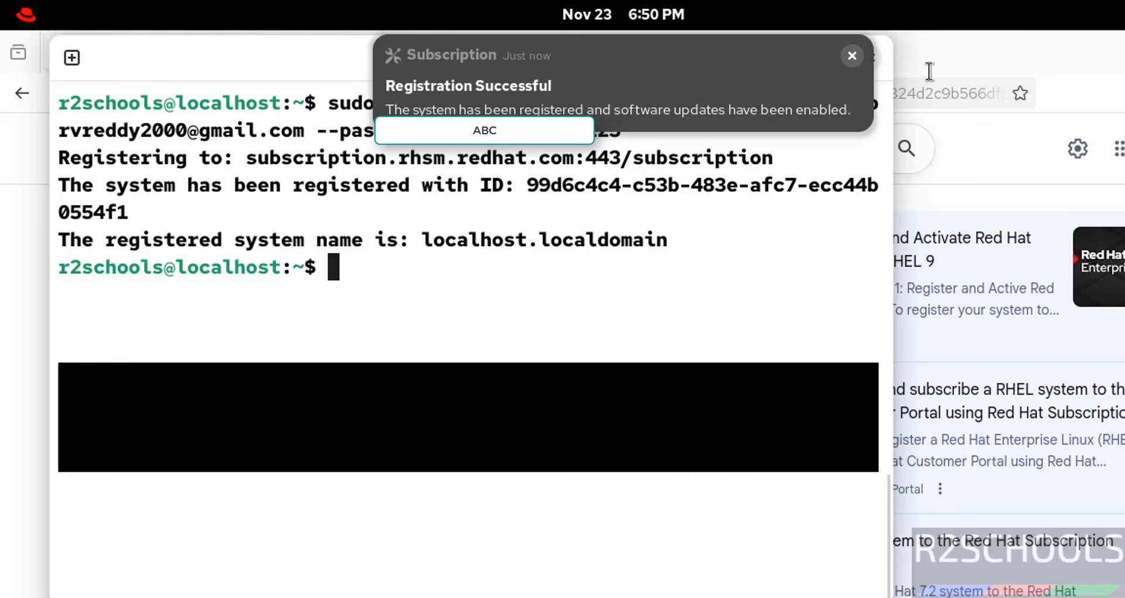
pyautogui.click(852, 55)
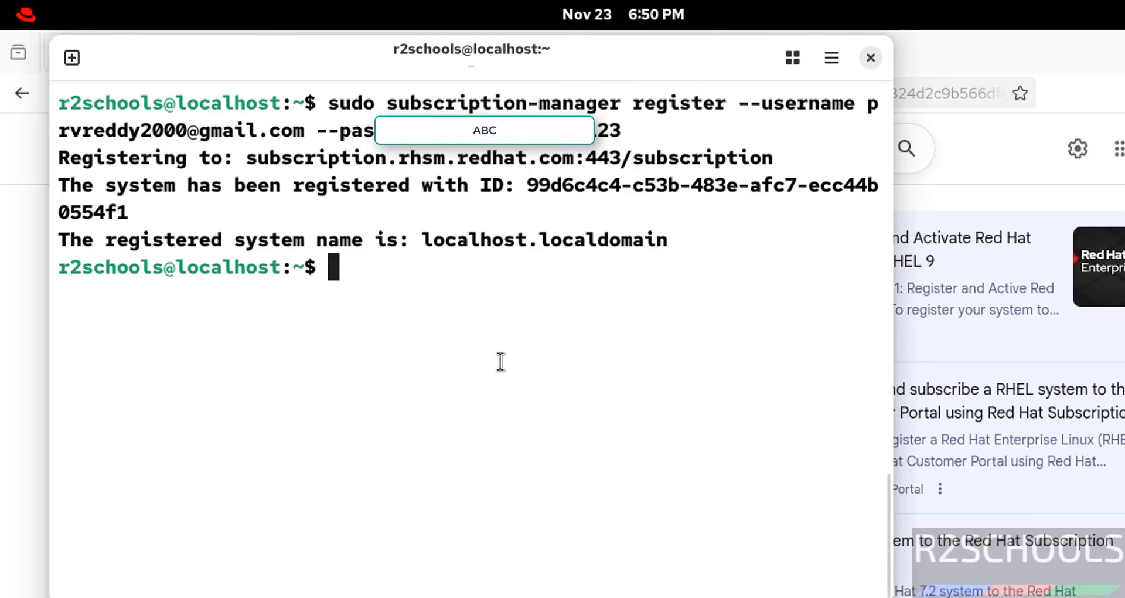
# Step: Clear the terminal, run sudo dnf update && sudo dnf upgrade, and accept the package transaction with y
pyautogui.hotkey('ctrl', 'l')
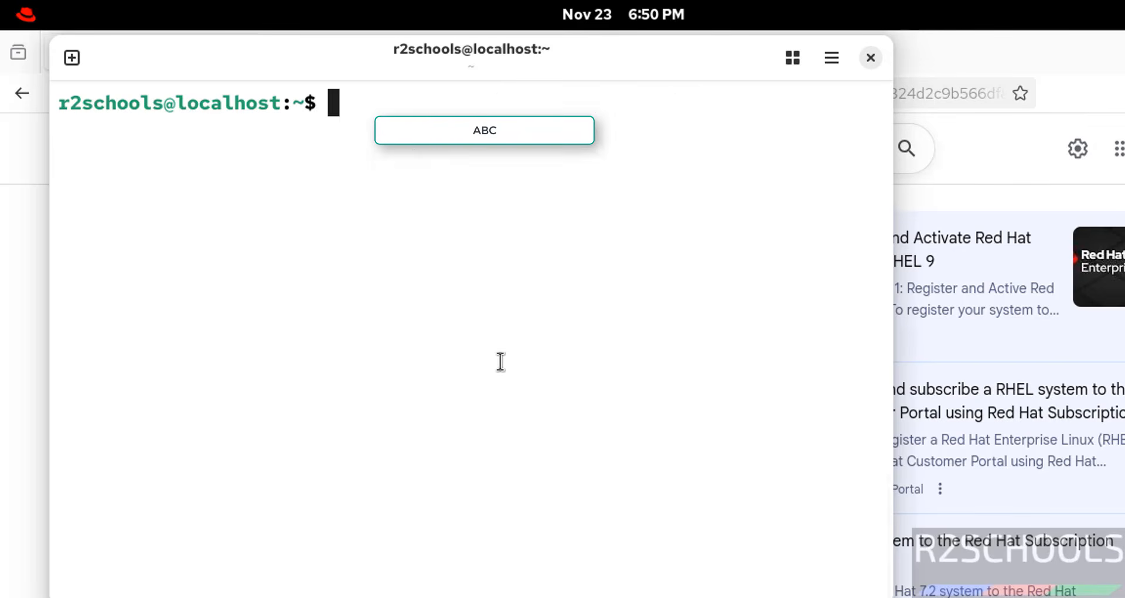
pyautogui.write('sudo dnf u')
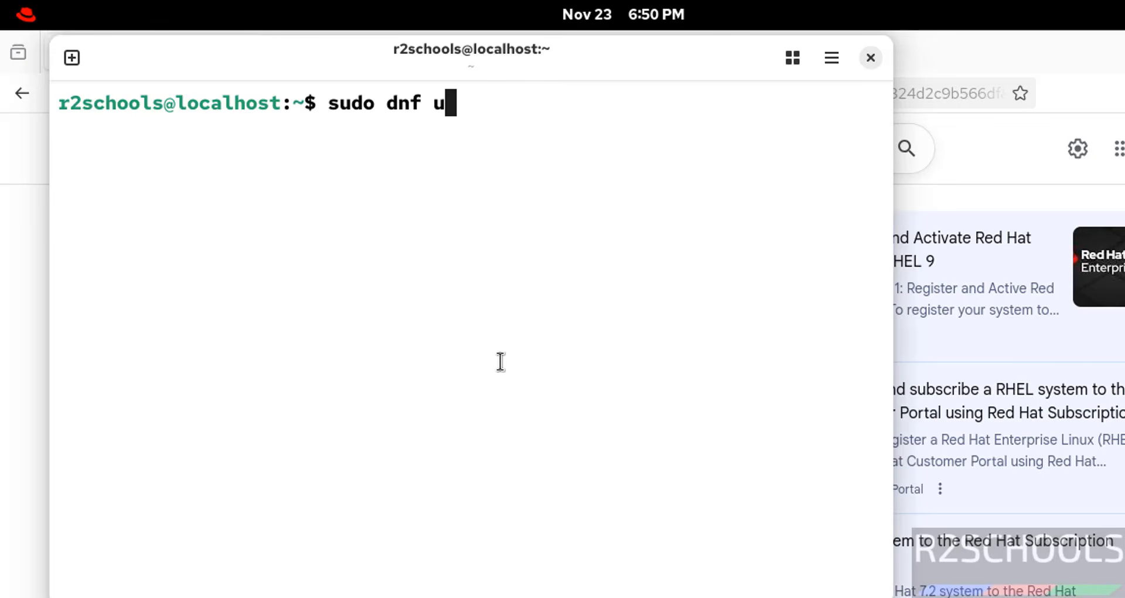
pyautogui.write('pdate ^^')
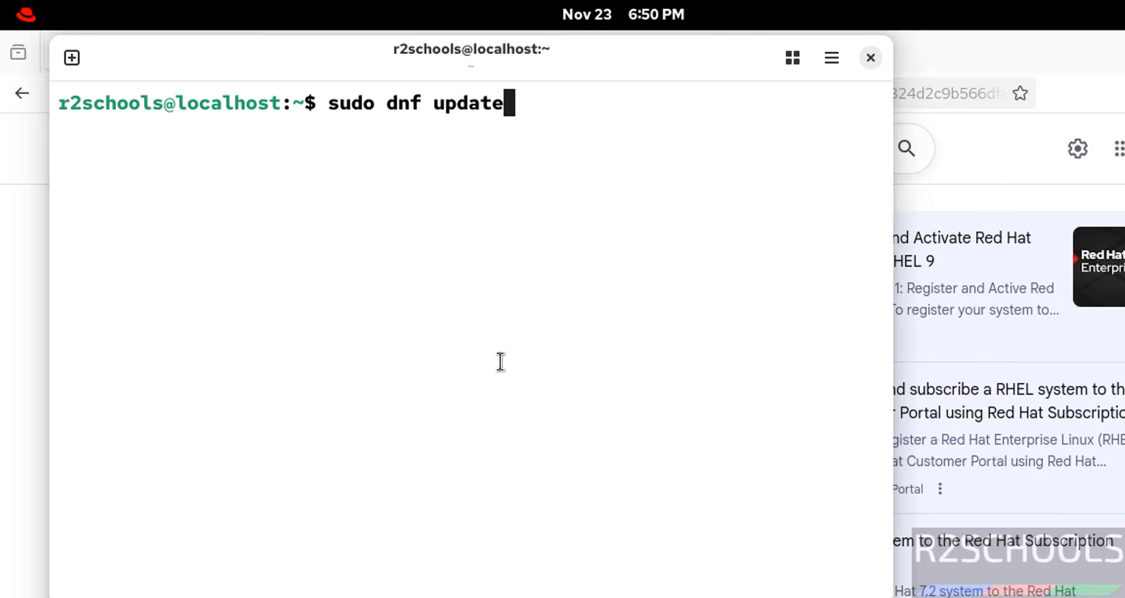
pyautogui.press('BackSpace')
pyautogui.press('BackSpace')
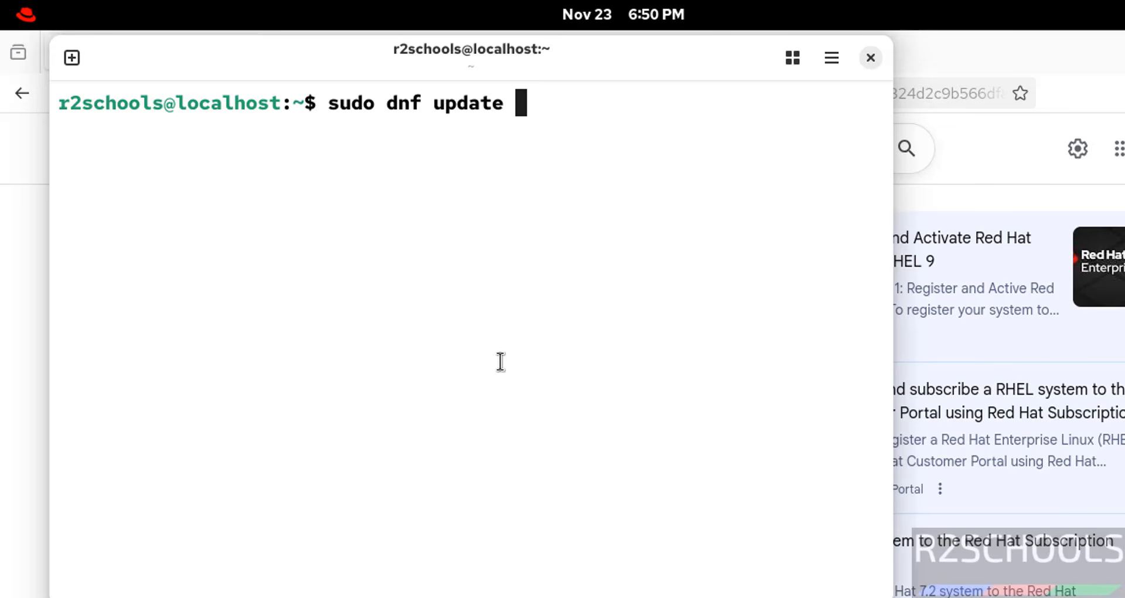
pyautogui.write('&& suo')
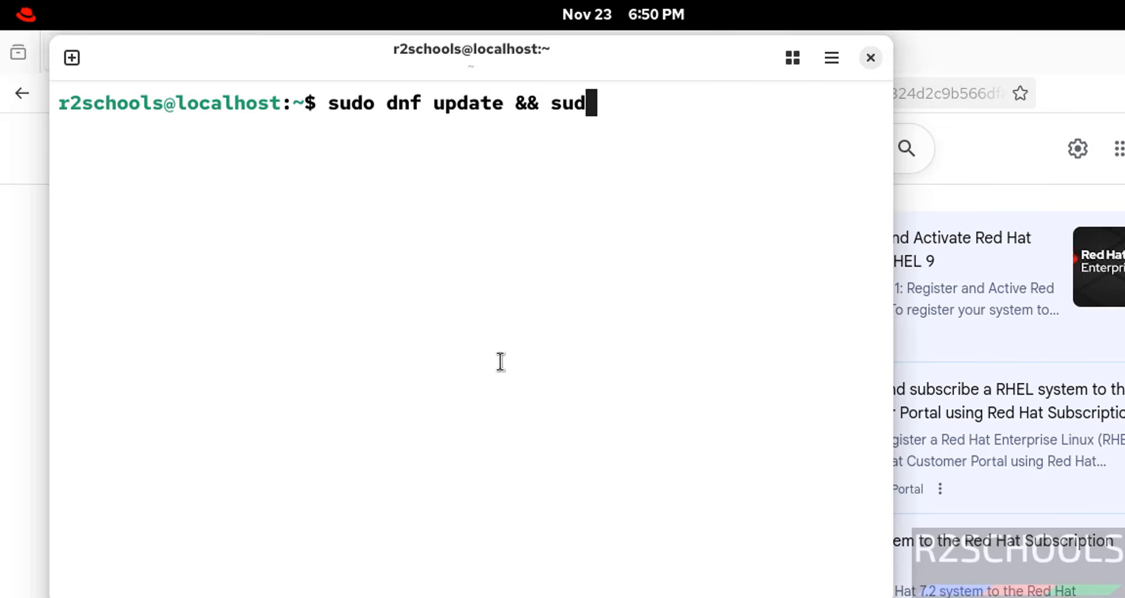
pyautogui.write('o dnf up')
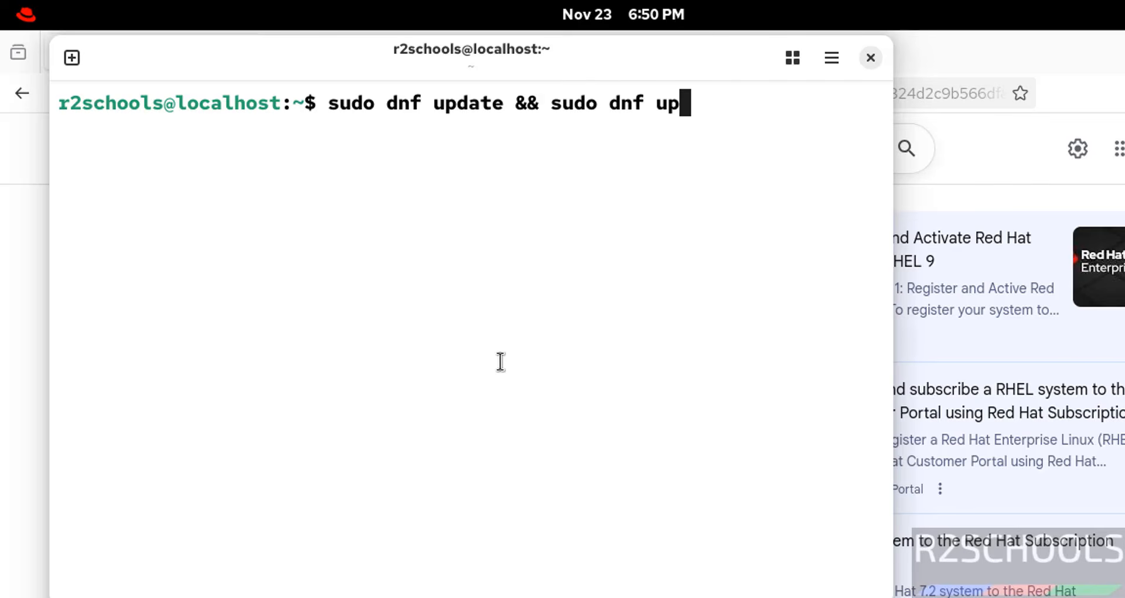
pyautogui.write('grade')
pyautogui.press('Return')
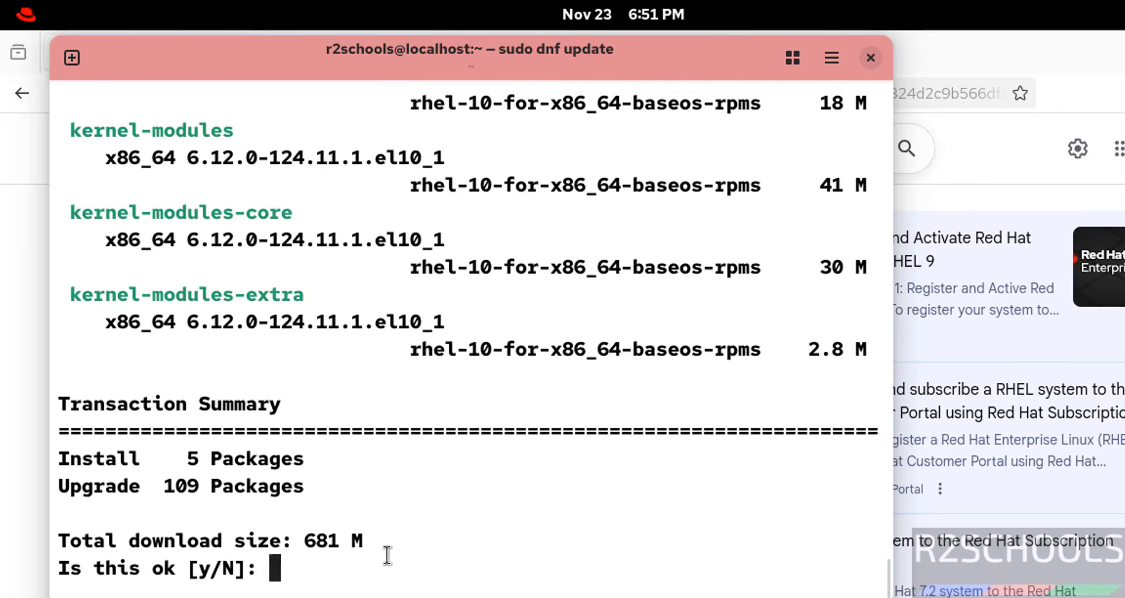
pyautogui.write('y')
pyautogui.press('Return')
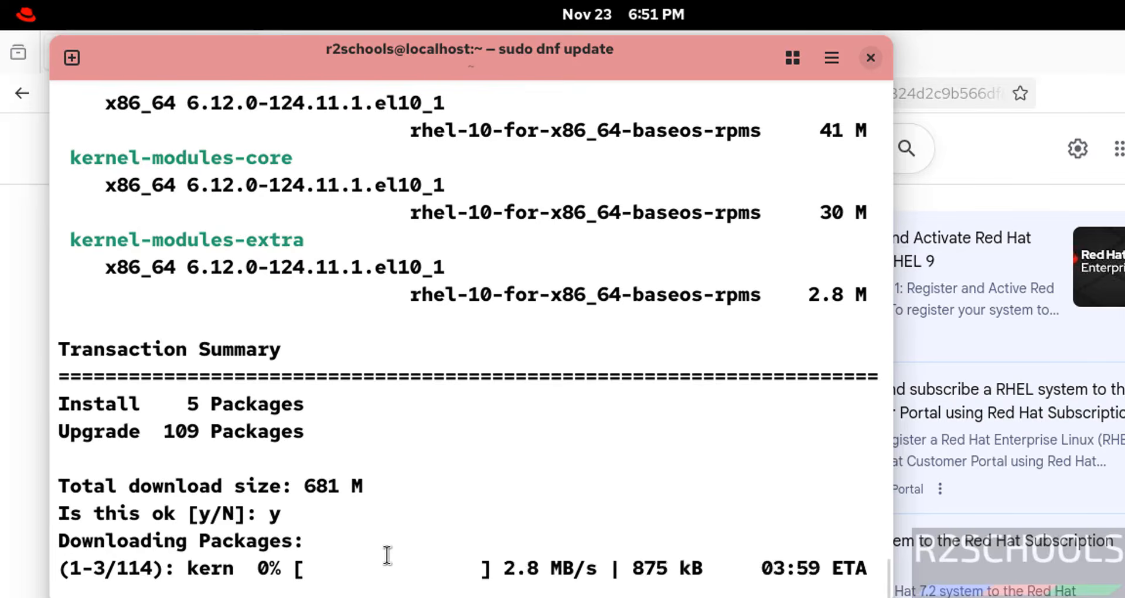